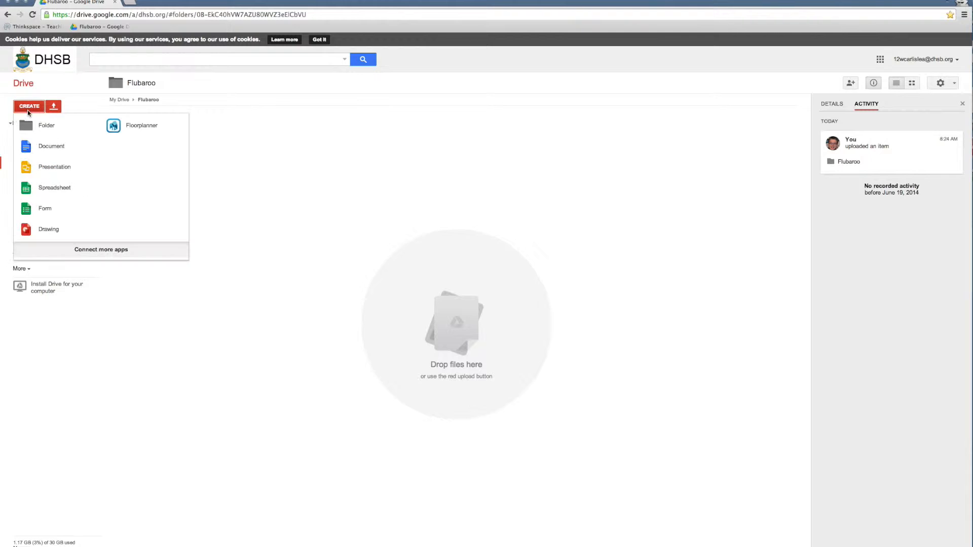
# Step: Create a new form with the Header (Gray) theme and title it "Test Quiz"
pyautogui.click(38, 207)
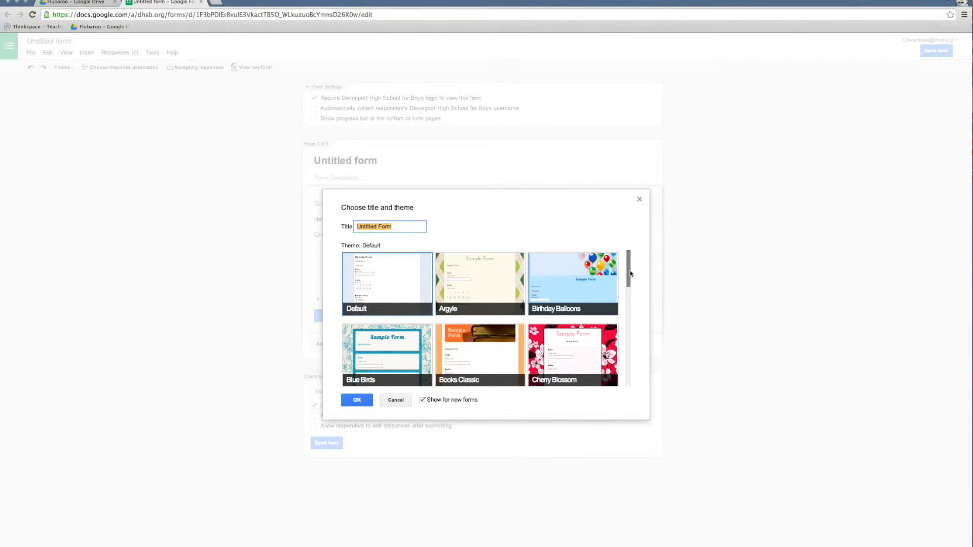
pyautogui.moveTo(630, 274); pyautogui.dragTo(571, 323)
pyautogui.click(479, 301)
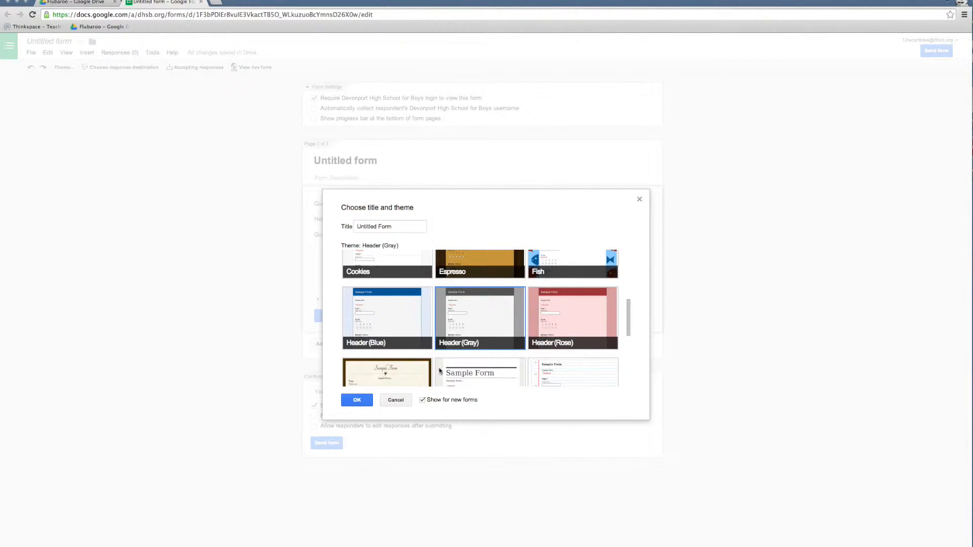
pyautogui.moveTo(392, 224); pyautogui.dragTo(323, 218)
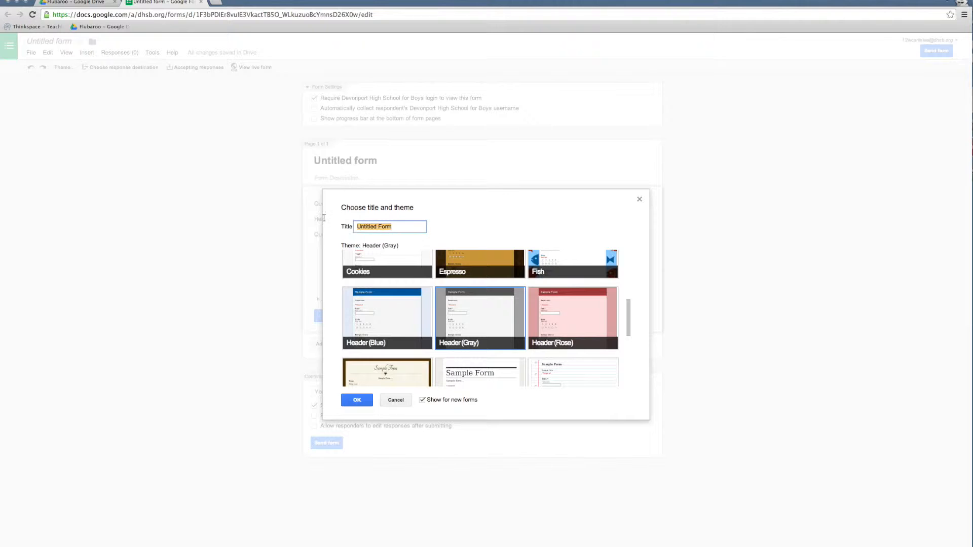
pyautogui.write('Test Quiz')
pyautogui.press('Return')
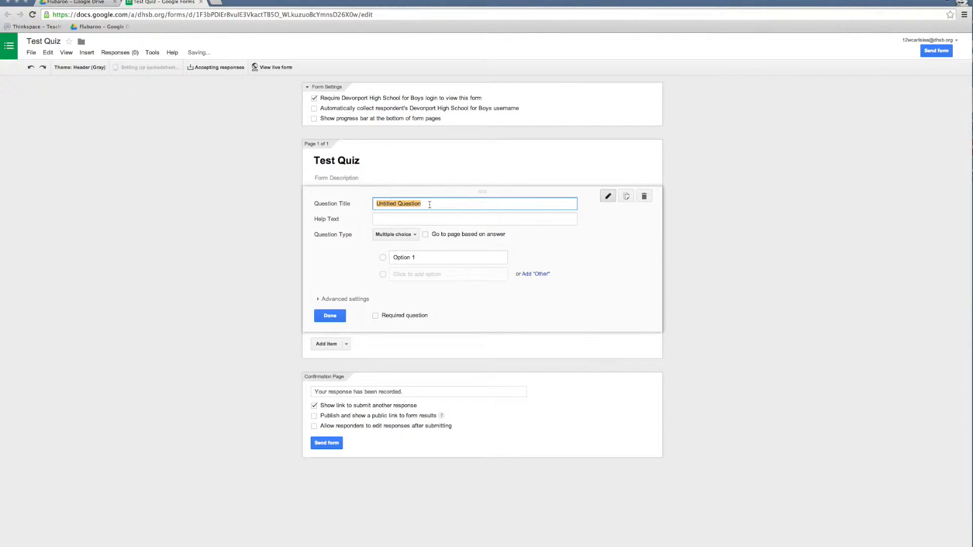
# Step: Title the first question "Capital of the UK"
pyautogui.write('C')
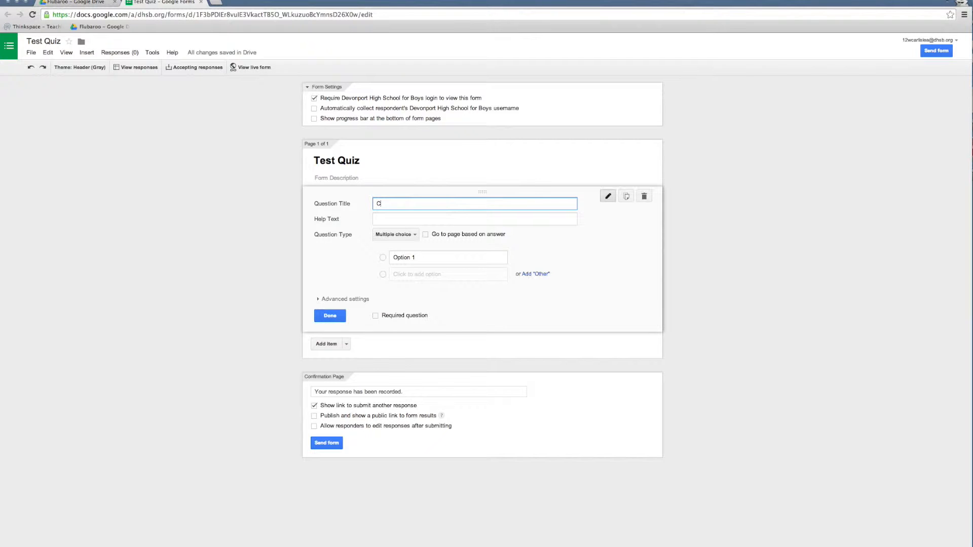
pyautogui.write('apital of the UK')
pyautogui.press('Tab')
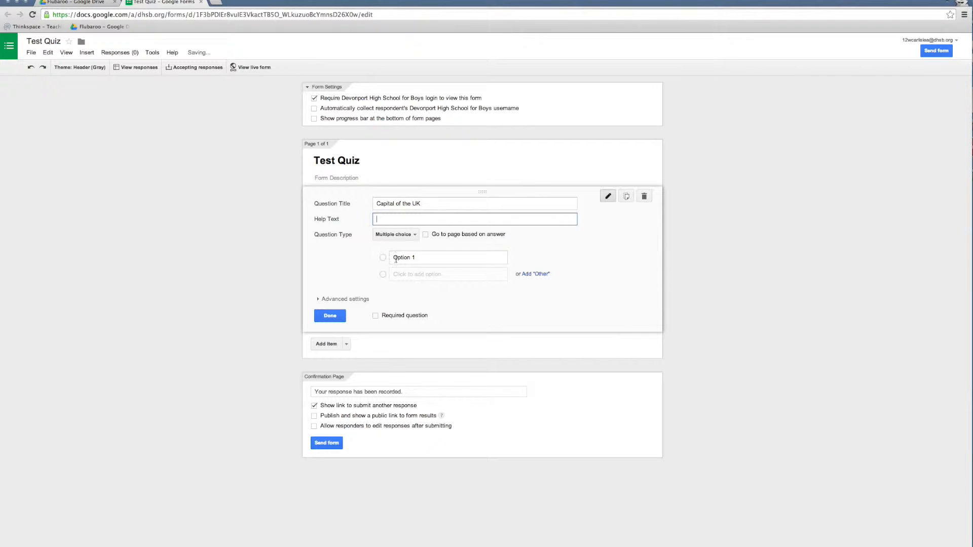
# Step: Add London, Plymouth and Manchester as the multiple-choice options of the capital question
pyautogui.click(413, 259)
pyautogui.write('London')
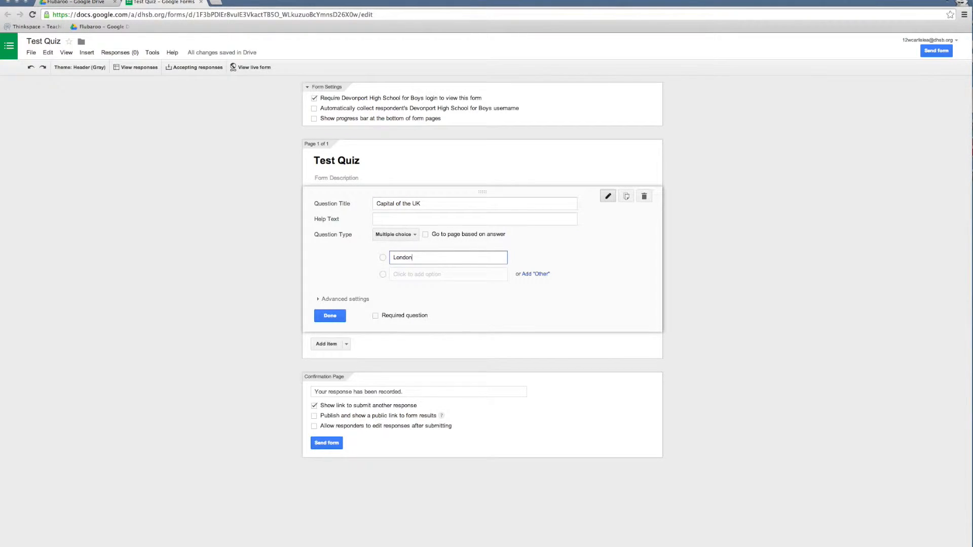
pyautogui.press('Tab')
pyautogui.write('Ply')
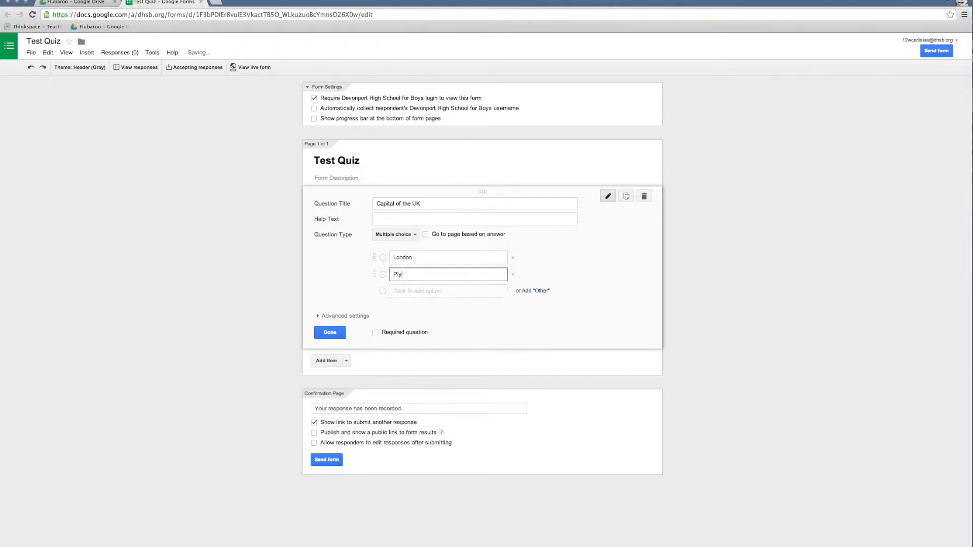
pyautogui.write('mouth')
pyautogui.press('Tab')
pyautogui.press('Tab')
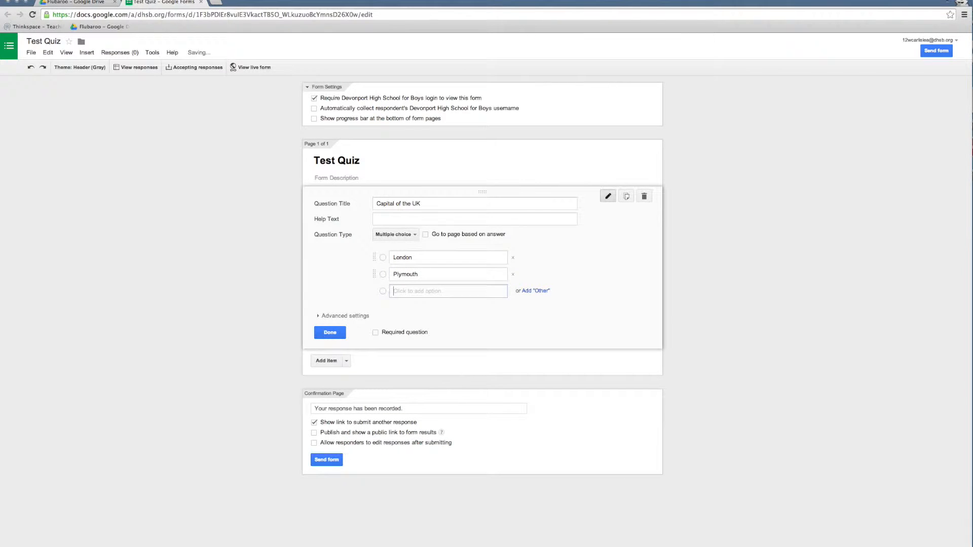
pyautogui.write('Man')
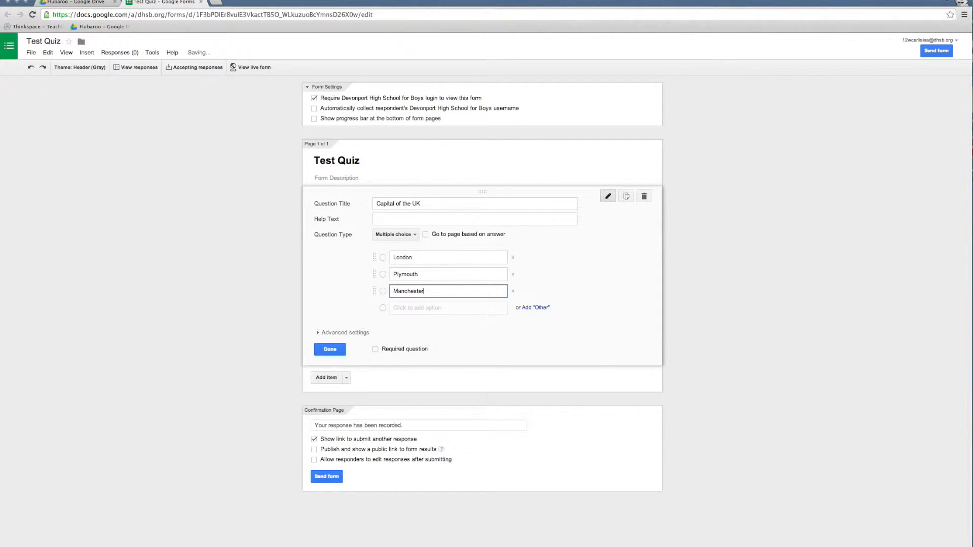
pyautogui.write('chester')
pyautogui.click(347, 291)
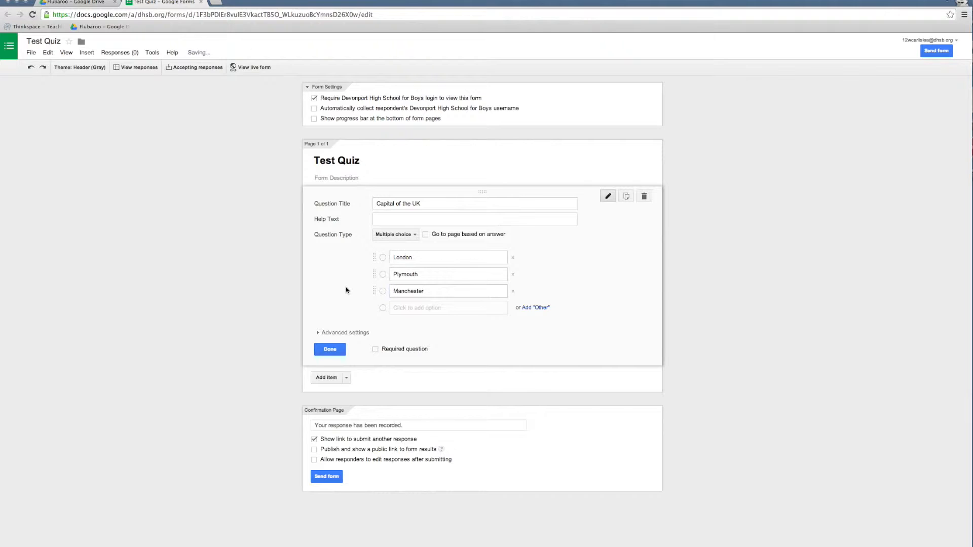
# Step: Add a text question titled "CEO of Apple" below the capital question and finish editing it
pyautogui.click(347, 378)
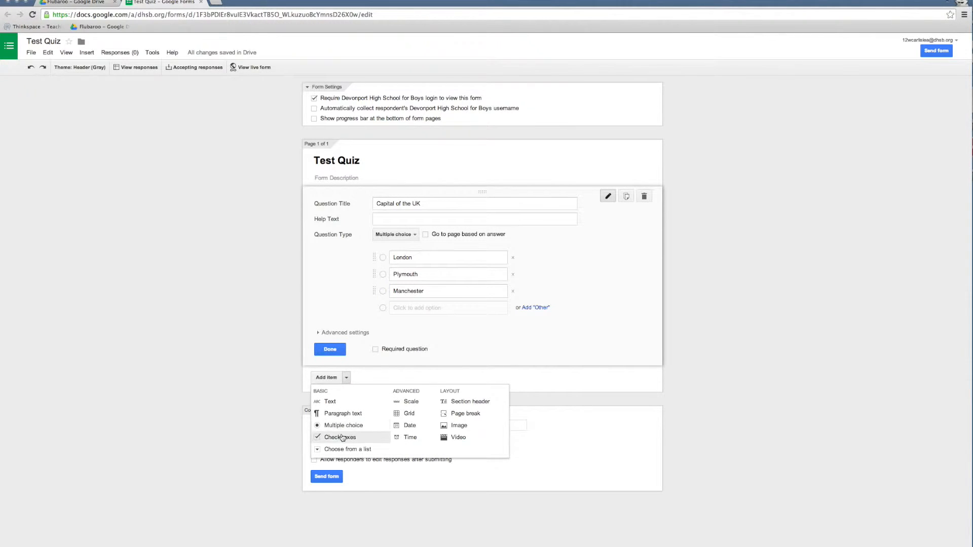
pyautogui.click(324, 402)
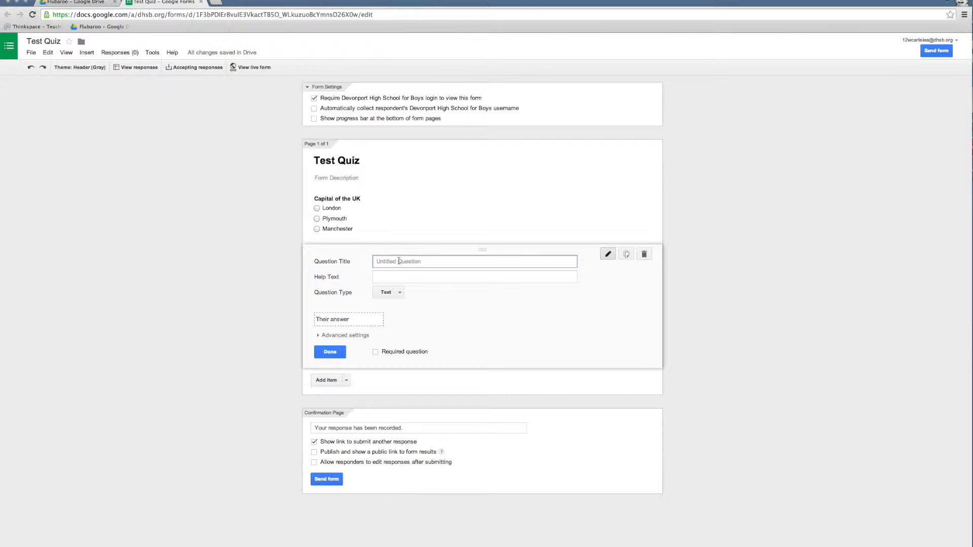
pyautogui.write('CEO of Apple')
pyautogui.press('Tab')
pyautogui.click(341, 320)
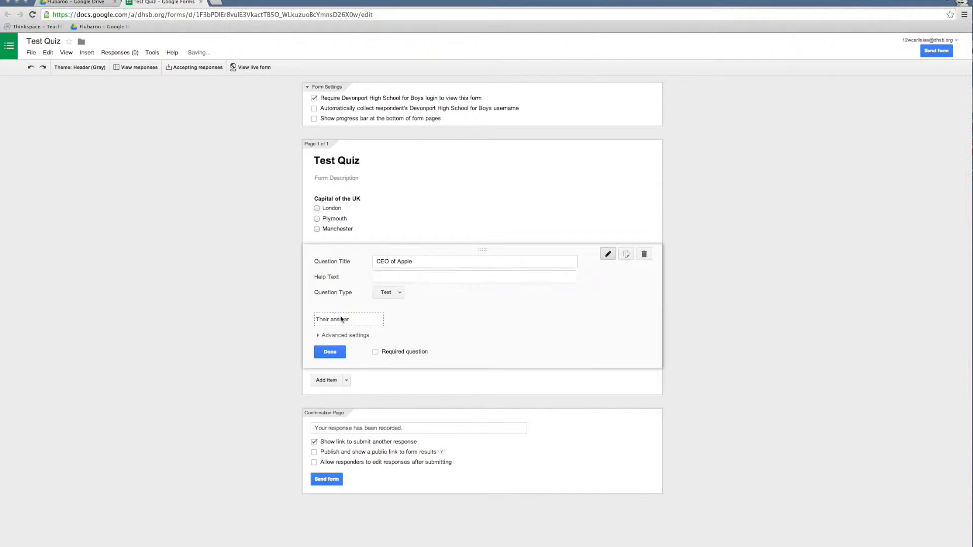
pyautogui.click(334, 351)
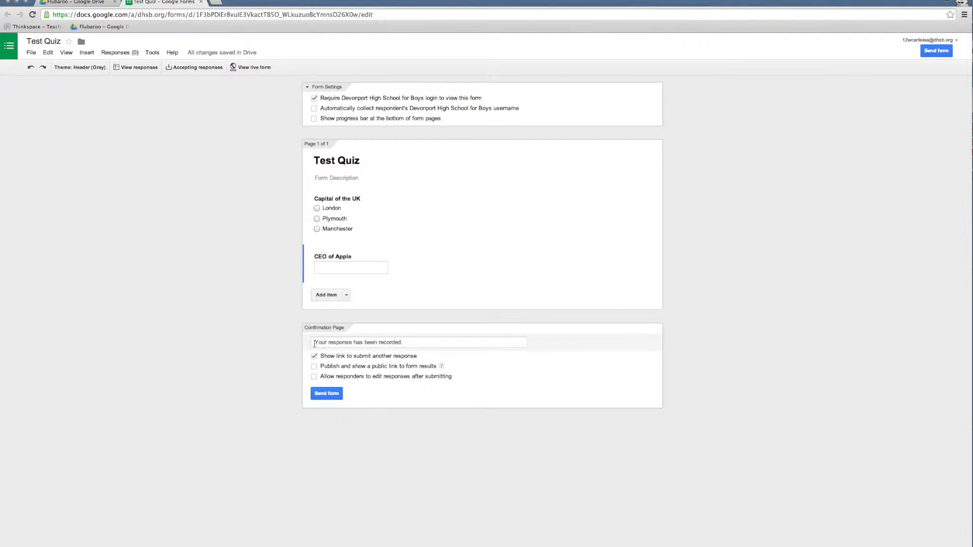
# Step: Append "Thank you for taking the test" to the confirmation message and turn on automatic collection of respondents' usernames
pyautogui.click(346, 345)
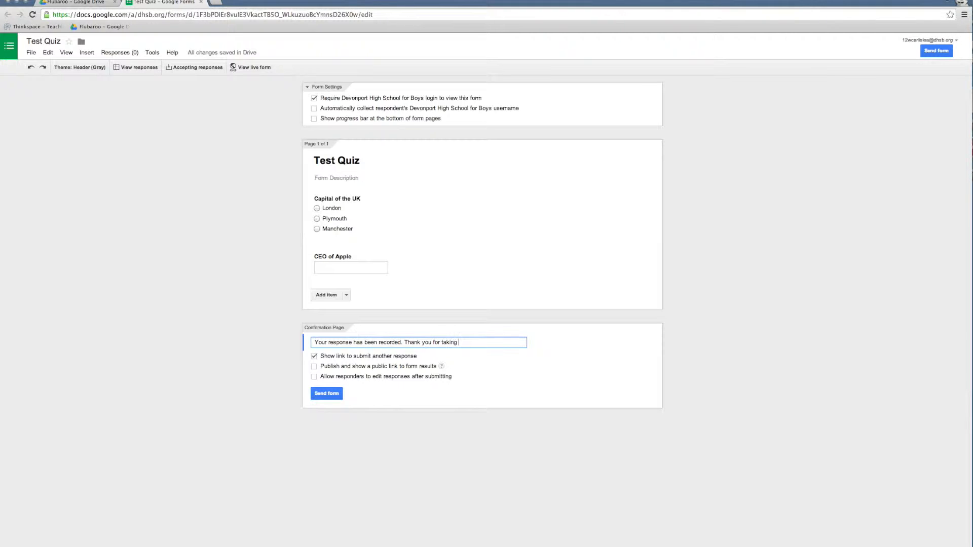
pyautogui.write('Thank you for taking the test')
pyautogui.click(314, 109)
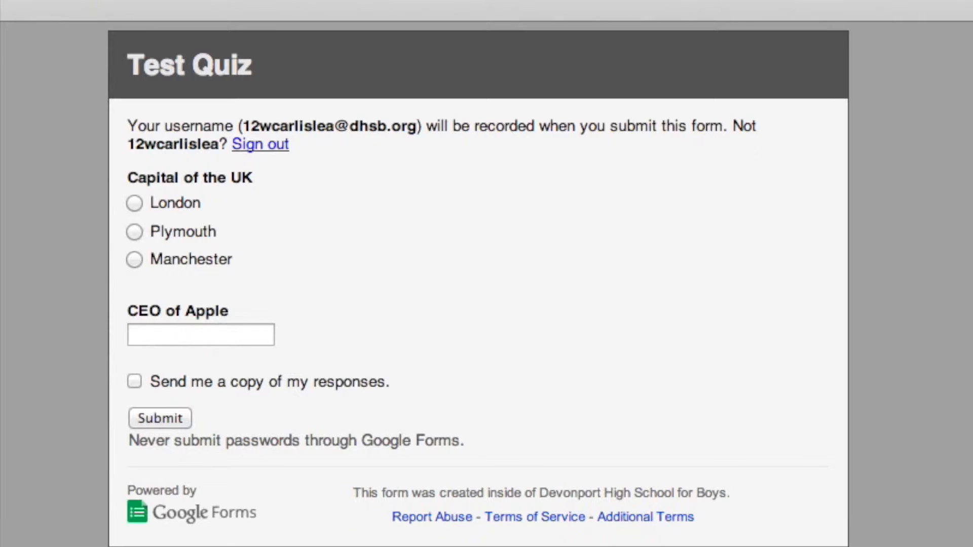
# Step: Submit a response in the live form with London as the capital and Tim Cook as CEO of Apple
pyautogui.click(167, 202)
pyautogui.click(183, 335)
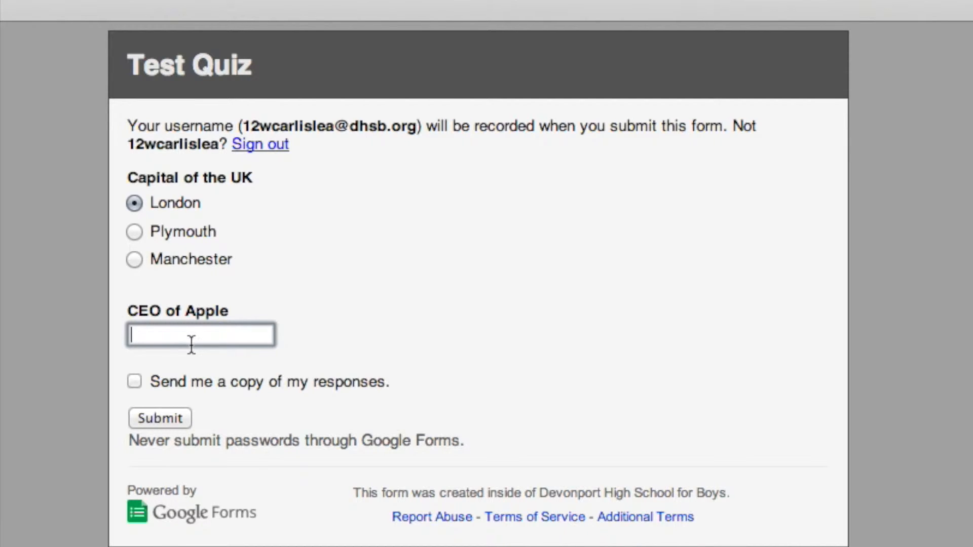
pyautogui.write('Tim Cook')
pyautogui.click(177, 419)
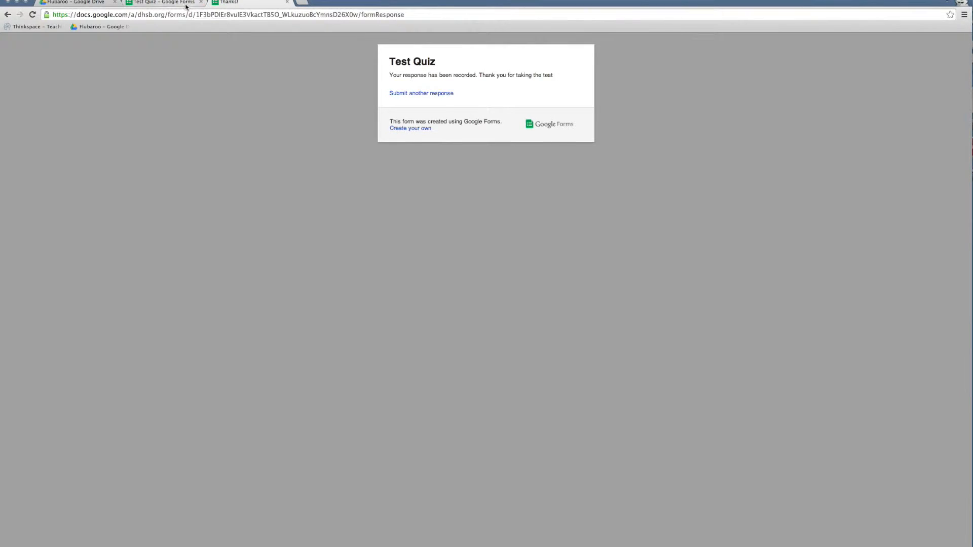
# Step: Return to the form editor and open the quiz's response spreadsheet
pyautogui.click(176, 4)
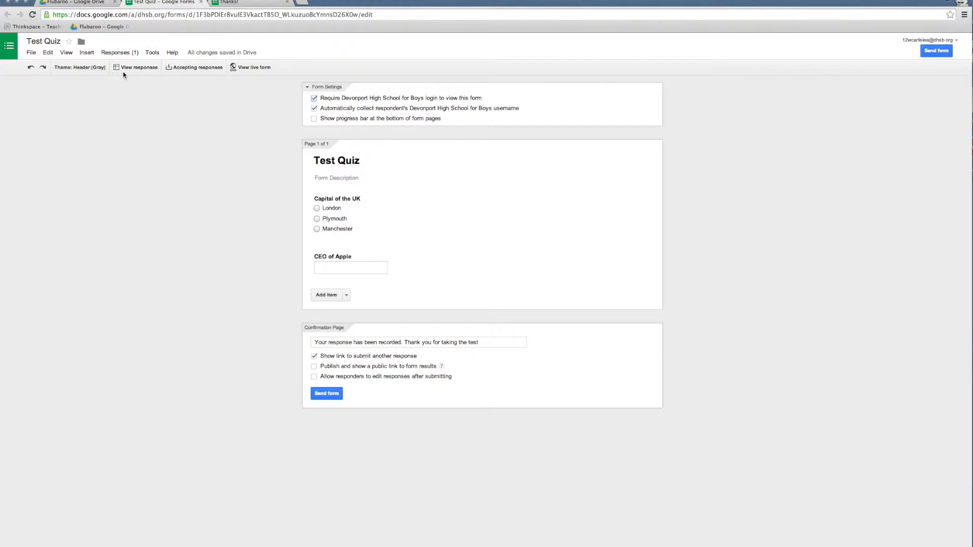
pyautogui.click(138, 69)
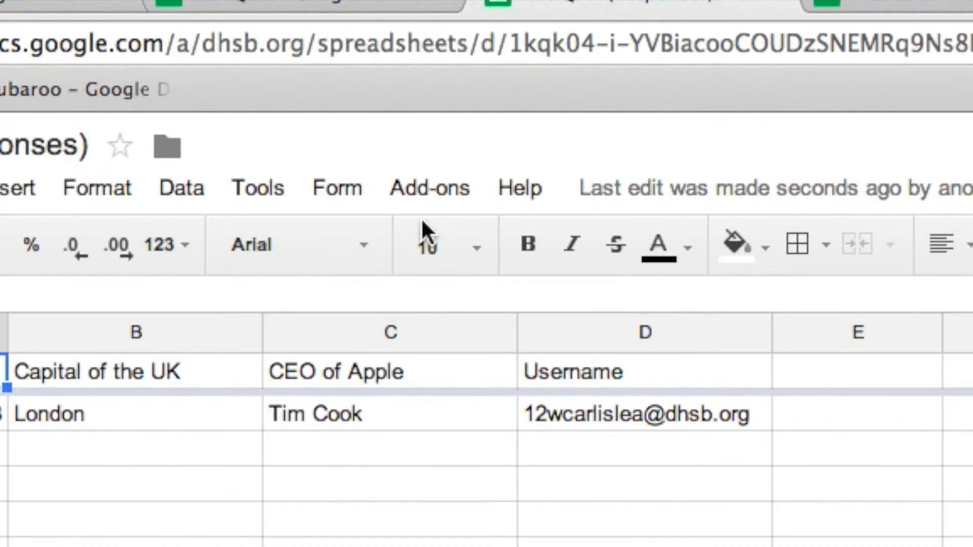
# Step: Search the add-on store for Flubaroo, examine its description page and close the store
pyautogui.click(197, 54)
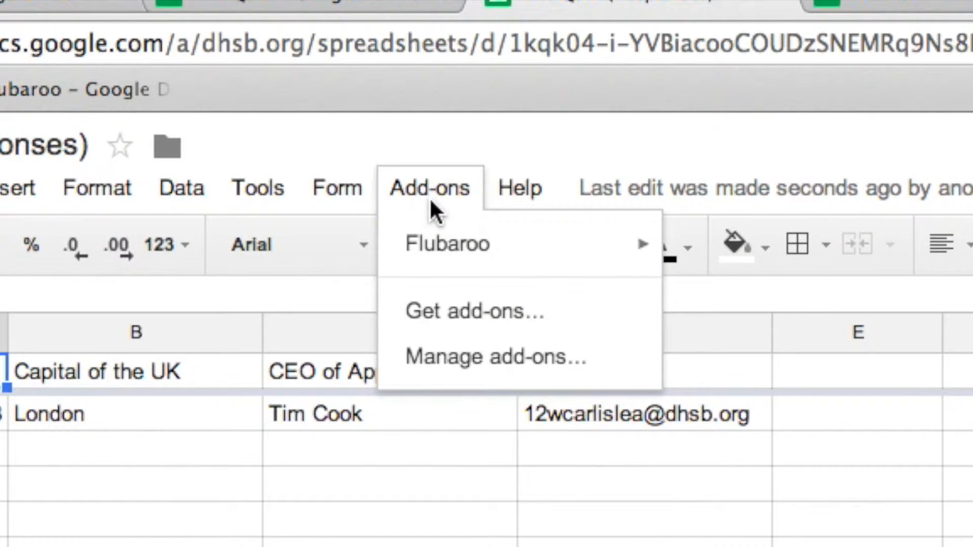
pyautogui.click(451, 310)
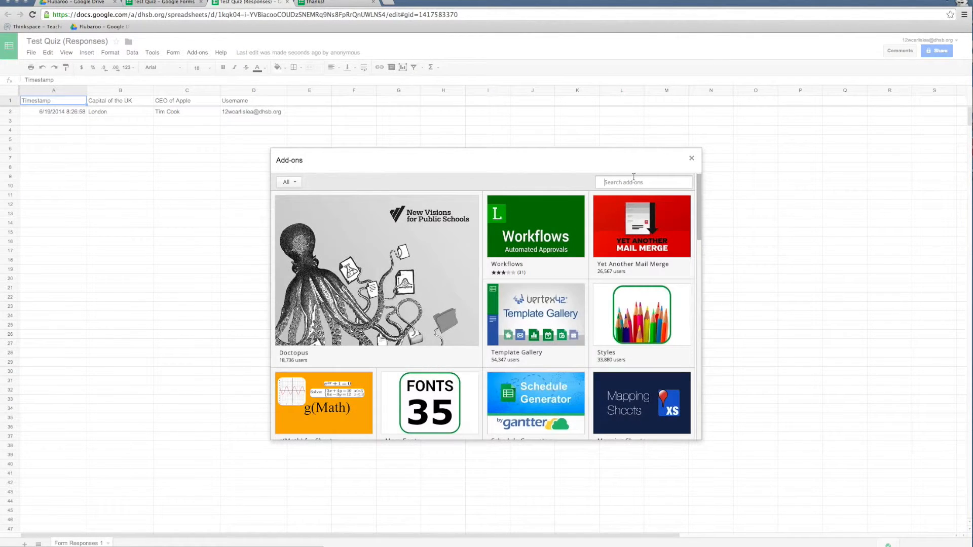
pyautogui.click(631, 181)
pyautogui.write('Fluba')
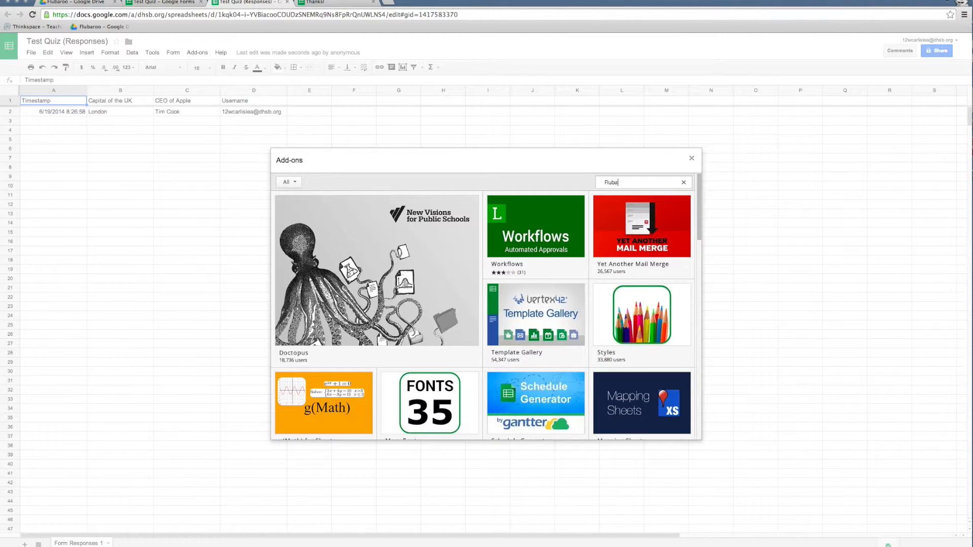
pyautogui.write('roo')
pyautogui.press('Return')
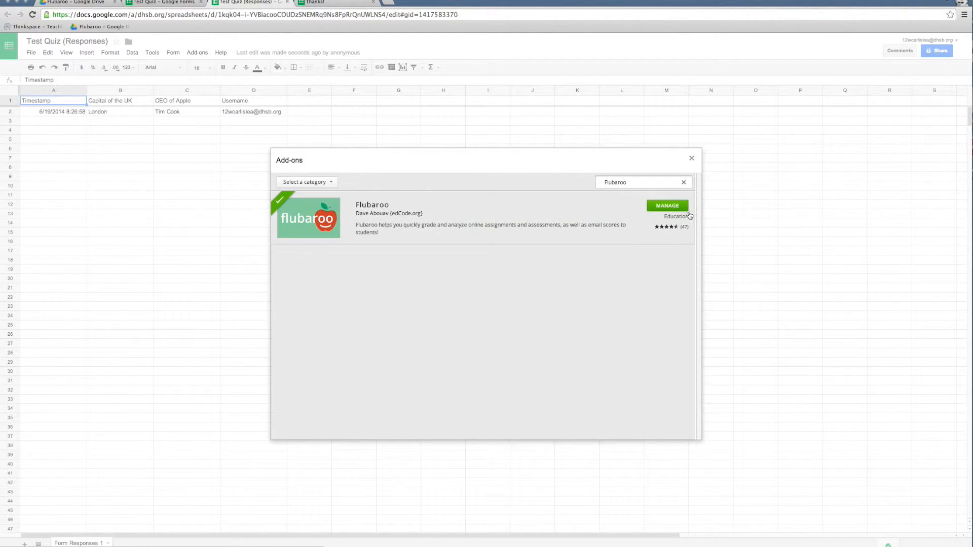
pyautogui.click(532, 211)
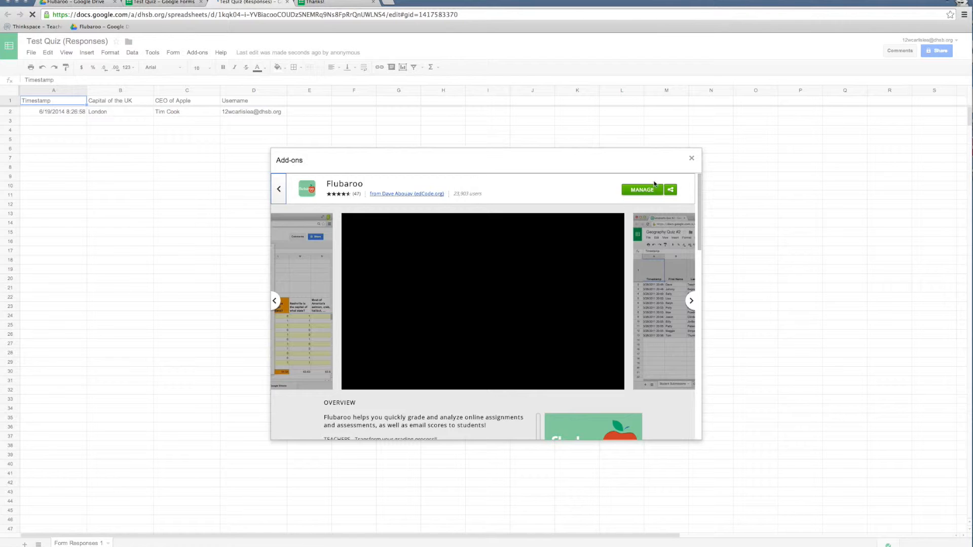
pyautogui.scroll(-10, 482, 252)
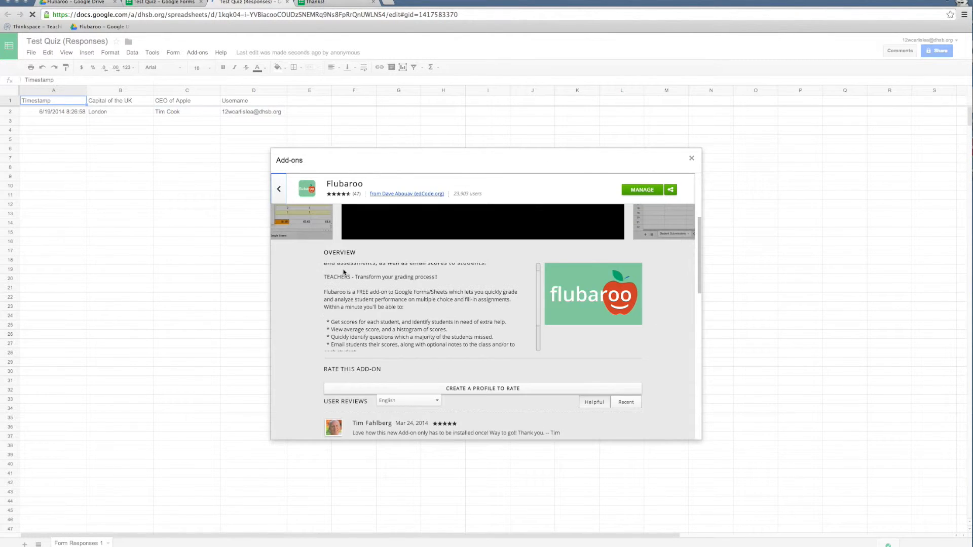
pyautogui.click(691, 158)
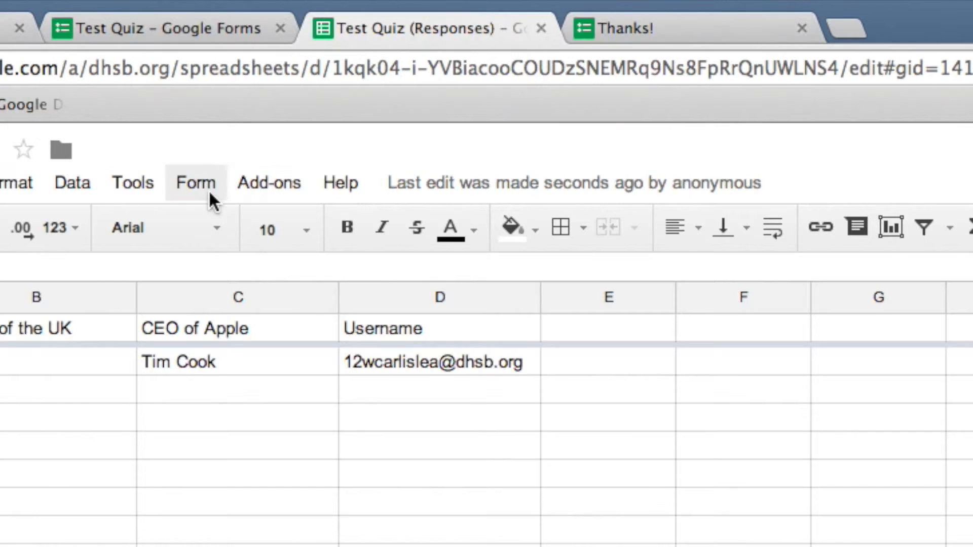
# Step: Try to grade the quiz submissions with Flubaroo's Grade Assignment command
pyautogui.click(193, 55)
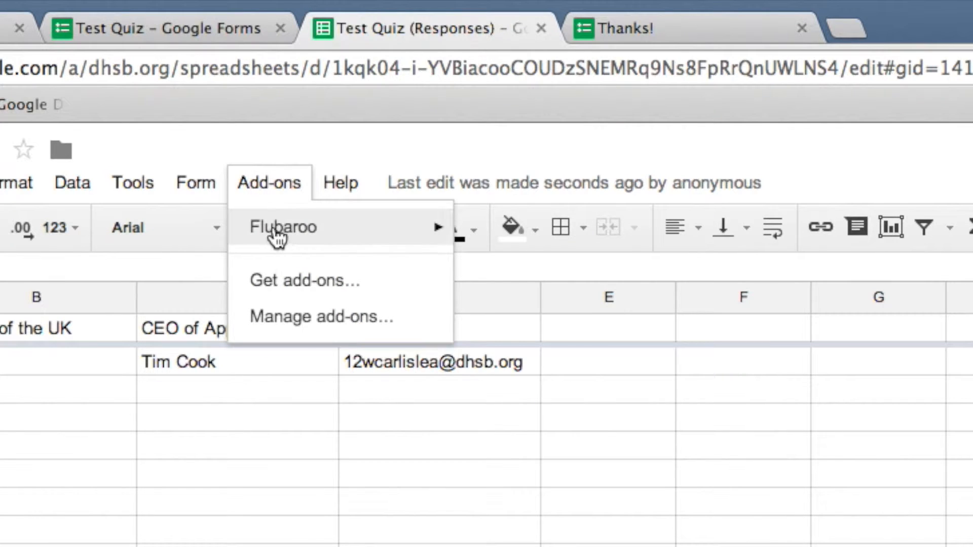
pyautogui.moveTo(200, 71)
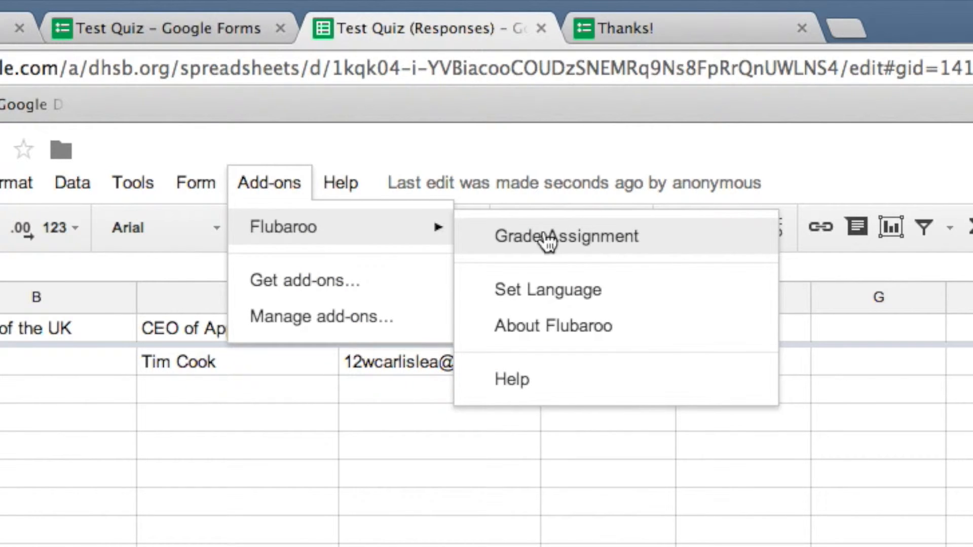
pyautogui.click(604, 237)
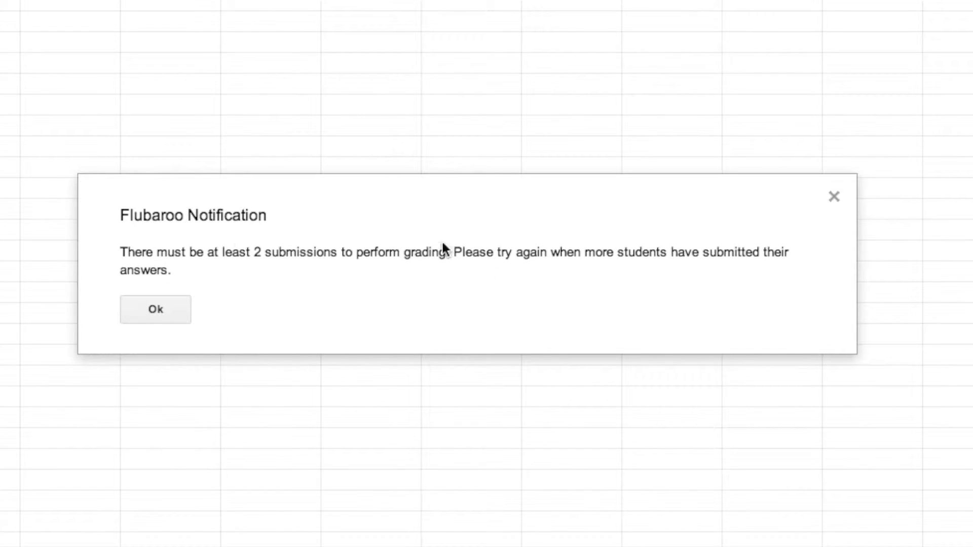
pyautogui.click(140, 315)
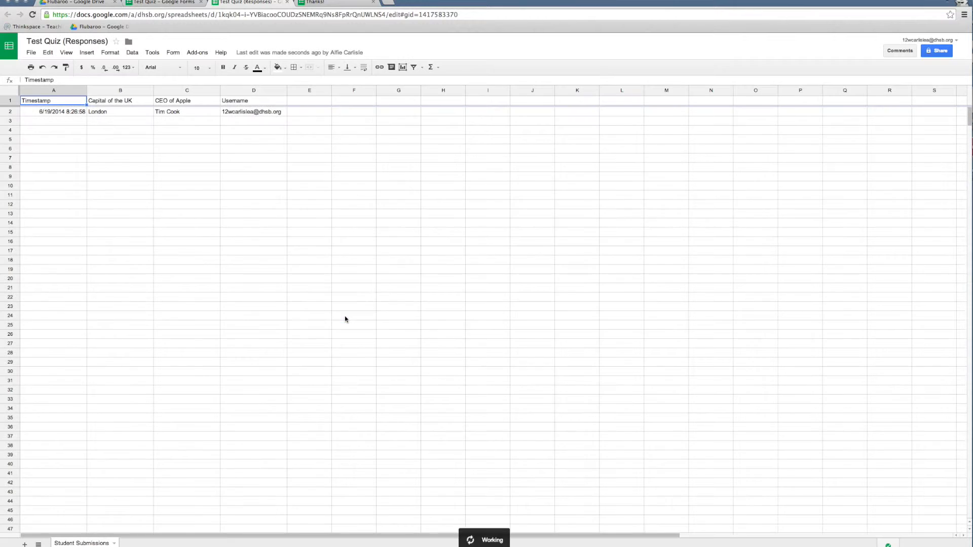
# Step: Submit a second response to the live quiz, answering London for the capital and Tim Cook for CEO of Apple
pyautogui.click(329, 3)
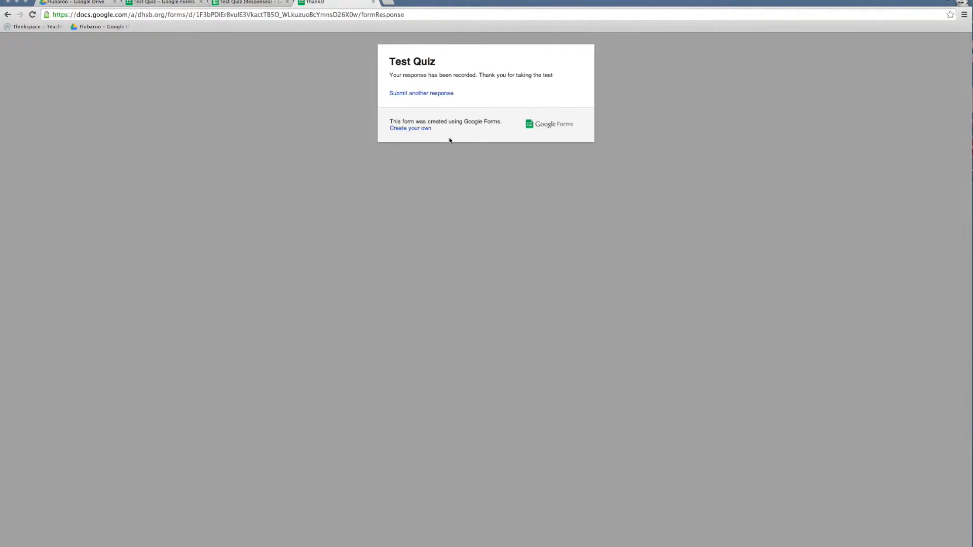
pyautogui.click(428, 94)
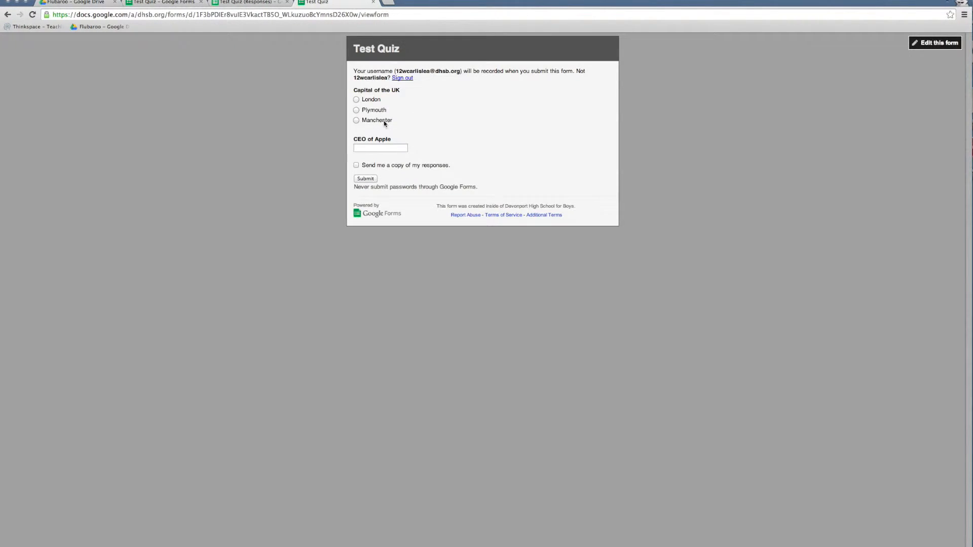
pyautogui.click(373, 100)
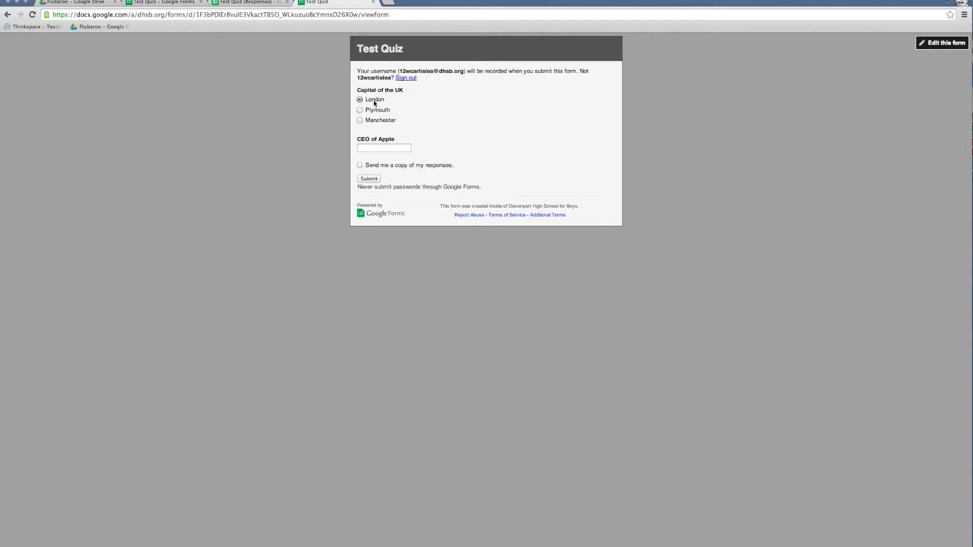
pyautogui.click(375, 147)
pyautogui.write('Tim c')
pyautogui.click(369, 178)
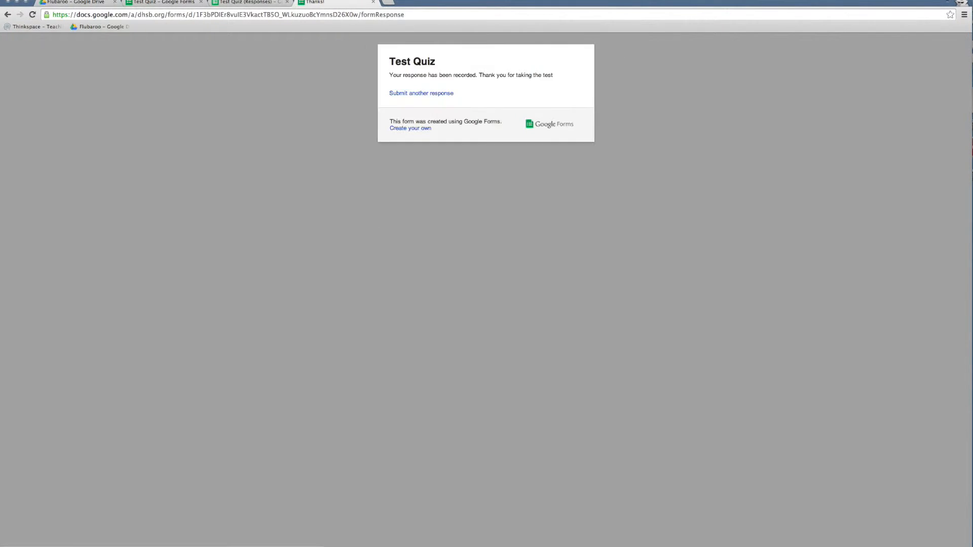
# Step: Start Flubaroo grading in the response spreadsheet, with 1 Point for each quiz question and Username set to Identifies Student
pyautogui.click(247, 2)
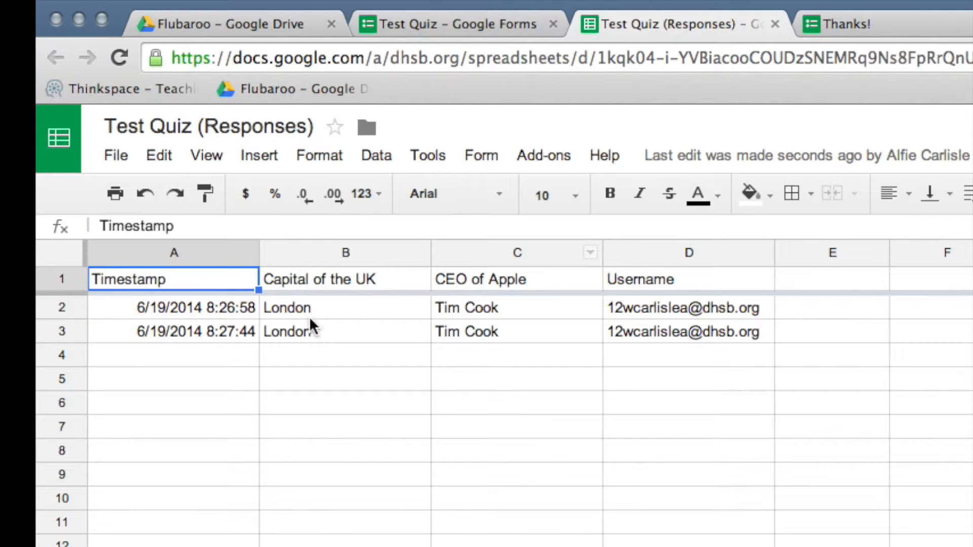
pyautogui.click(532, 153)
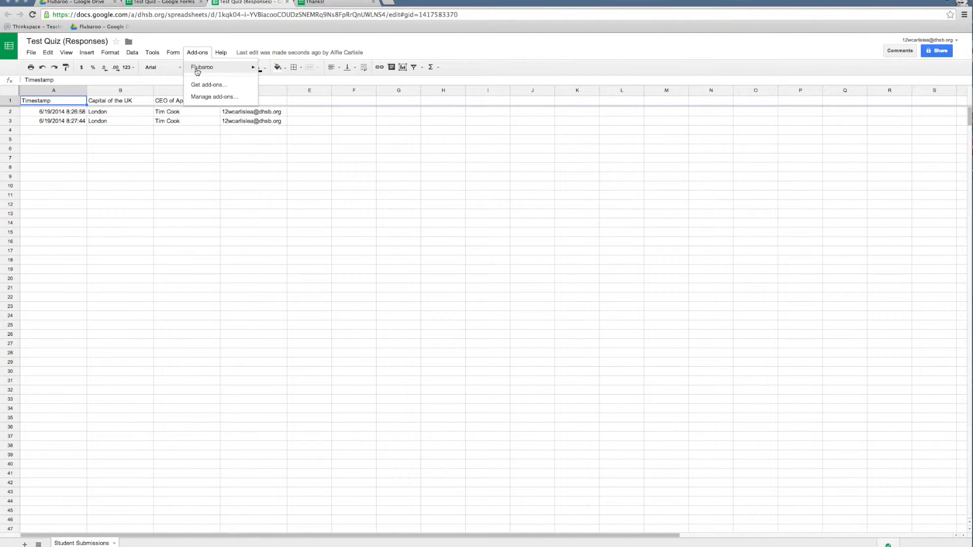
pyautogui.moveTo(603, 193)
pyautogui.click(291, 70)
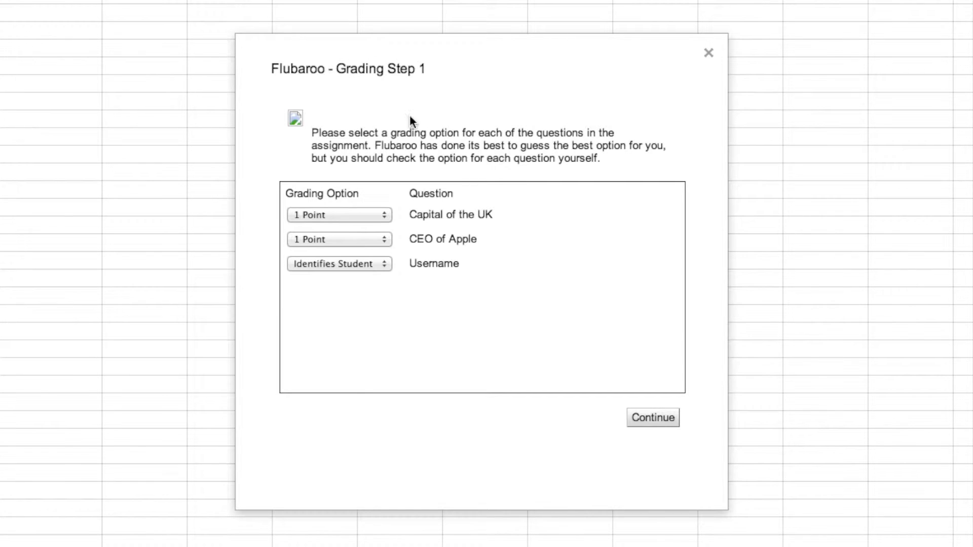
pyautogui.click(353, 215)
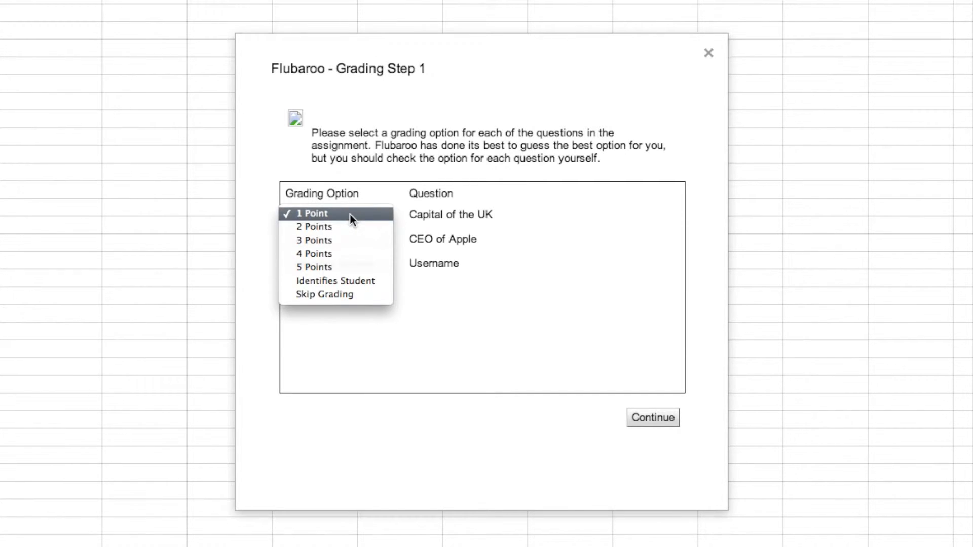
pyautogui.click(350, 213)
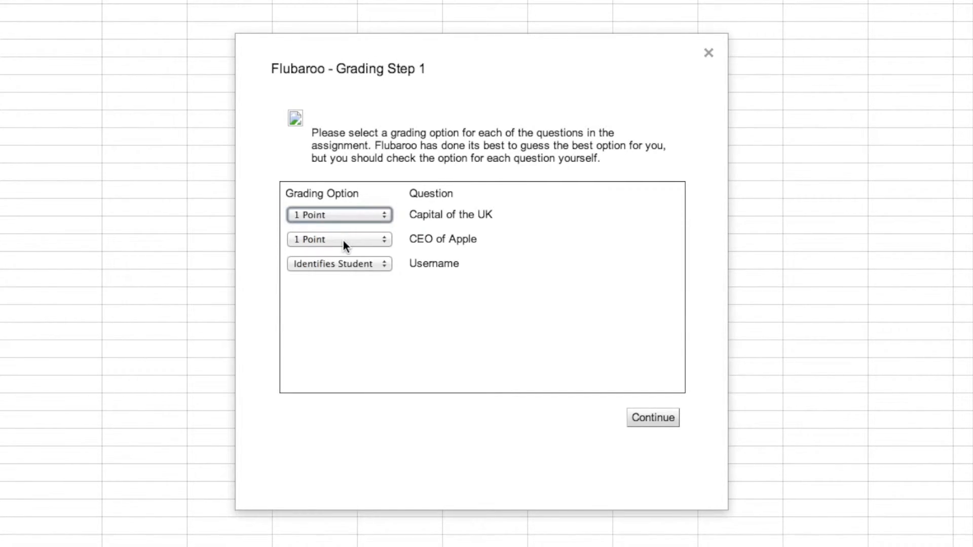
pyautogui.click(334, 267)
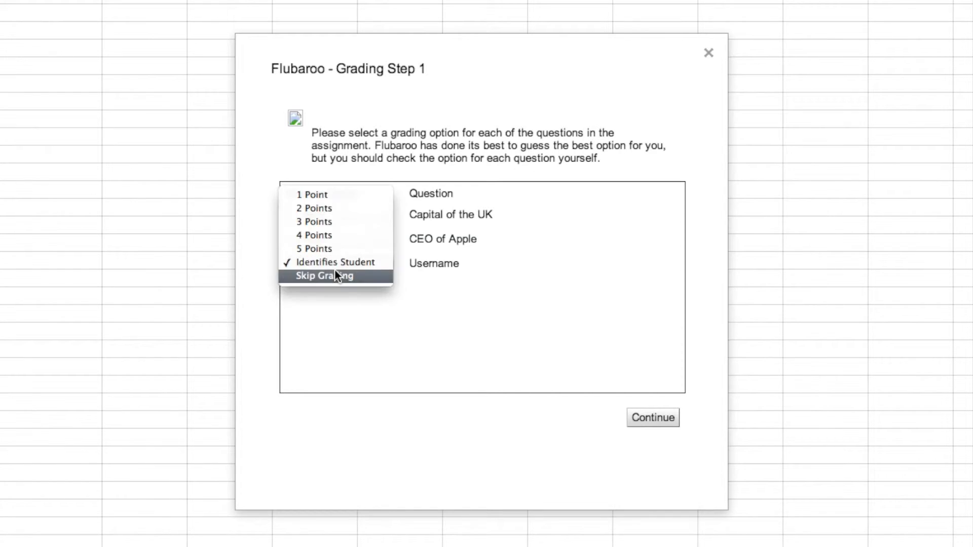
pyautogui.click(329, 264)
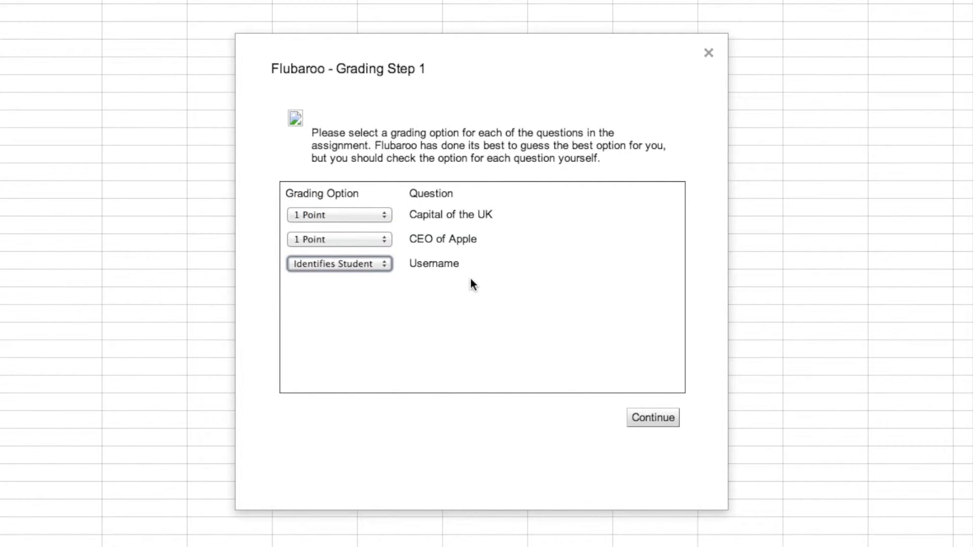
pyautogui.click(671, 424)
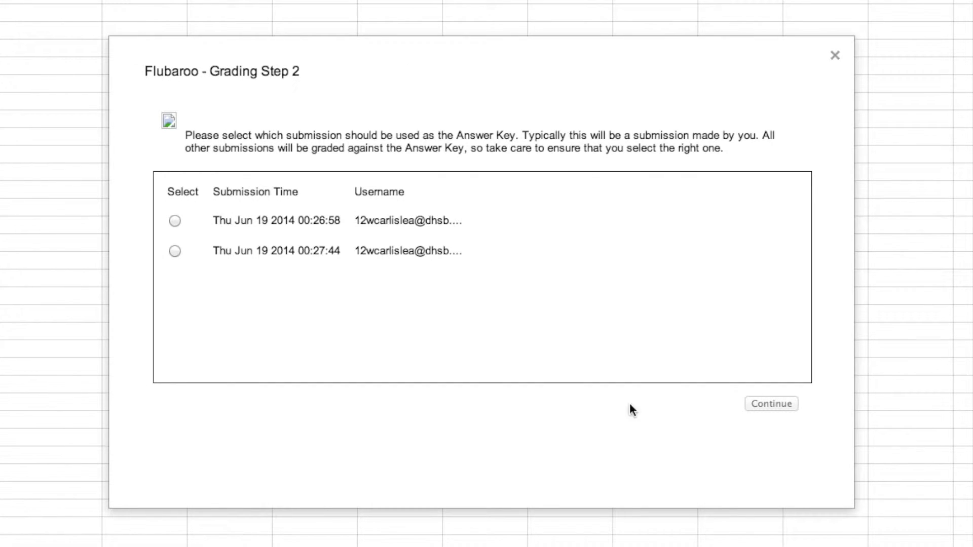
# Step: Use the earlier submission, made at 00:26:58, as the Answer Key, grade the assignment and view the grades
pyautogui.moveTo(453, 134); pyautogui.dragTo(522, 135)
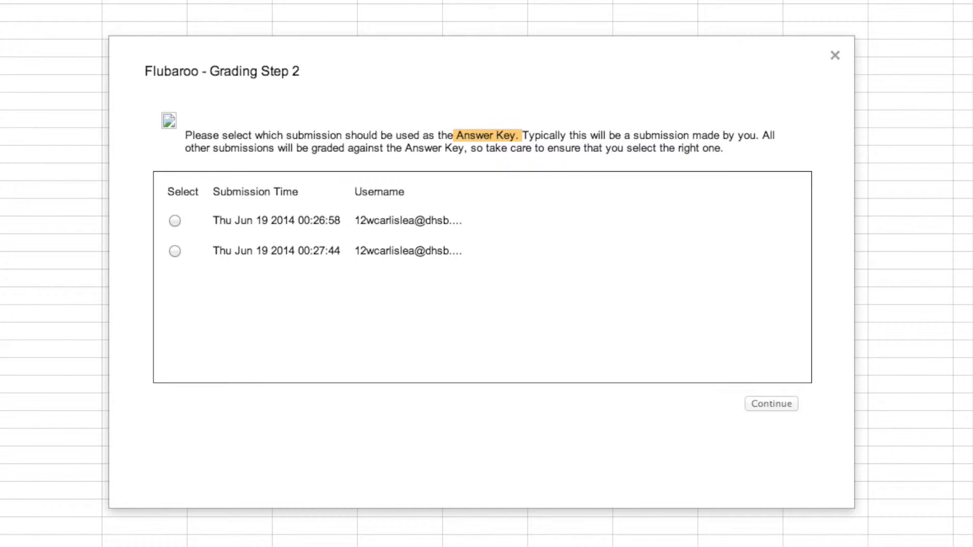
pyautogui.click(175, 220)
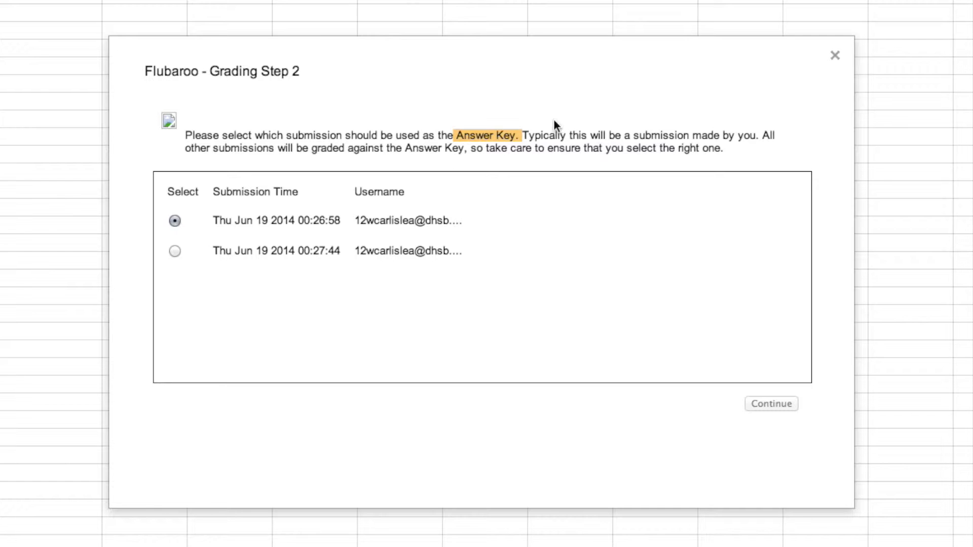
pyautogui.click(767, 404)
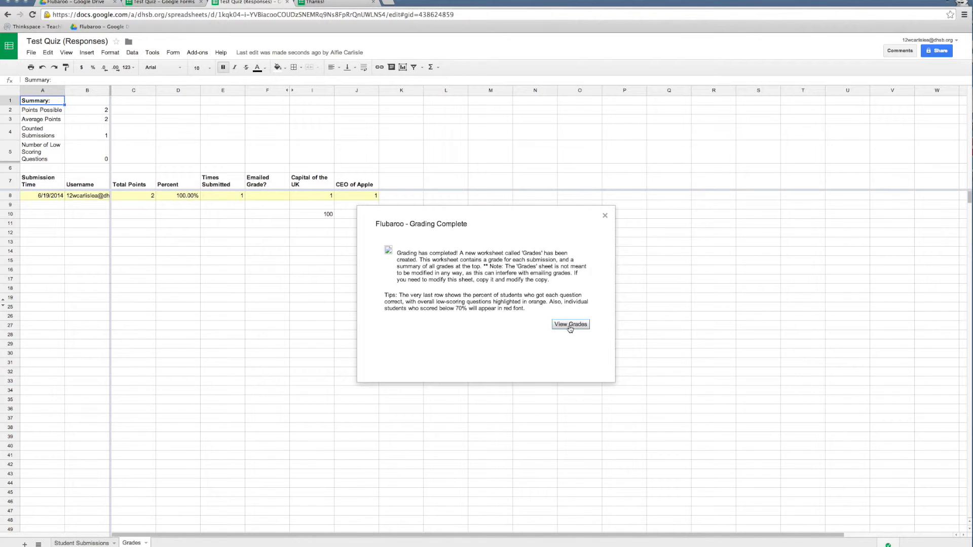
pyautogui.click(570, 327)
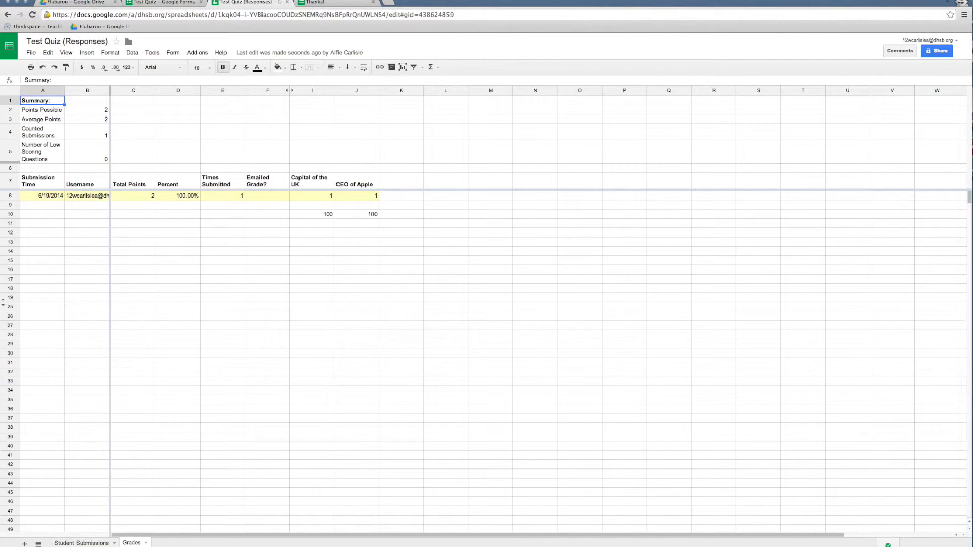
# Step: Compare the Student Submissions sheet with the Grades sheet and examine the student's percentage score
pyautogui.click(81, 543)
pyautogui.click(130, 544)
pyautogui.click(158, 195)
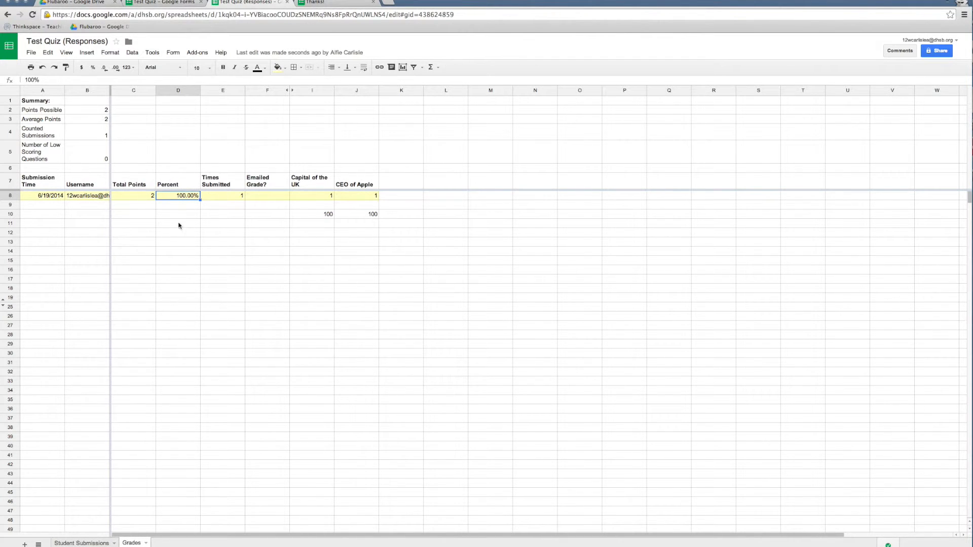
# Step: From Student Submissions, prepare Flubaroo's grade email with the message "Dear Class, Well done for taking the example test, here are your scores."
pyautogui.click(91, 543)
pyautogui.click(198, 52)
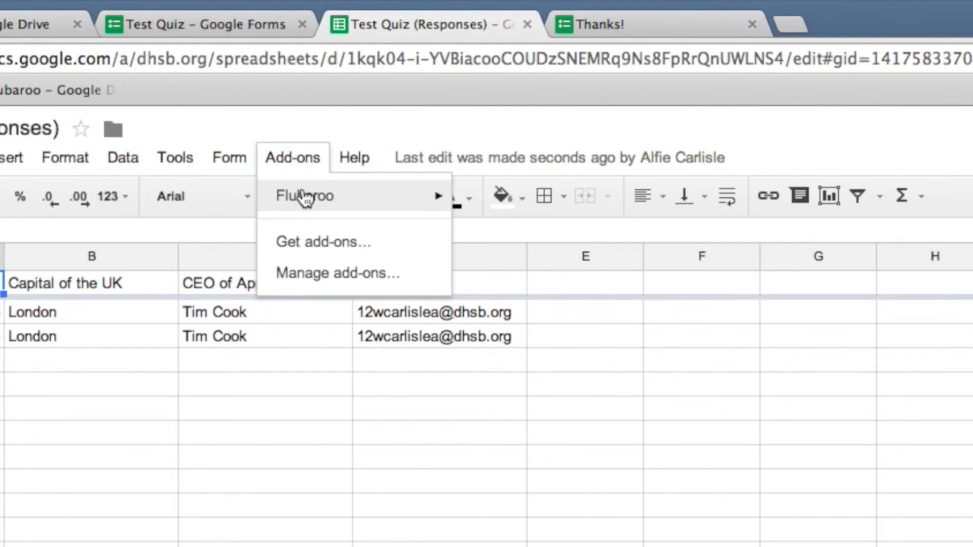
pyautogui.moveTo(202, 67)
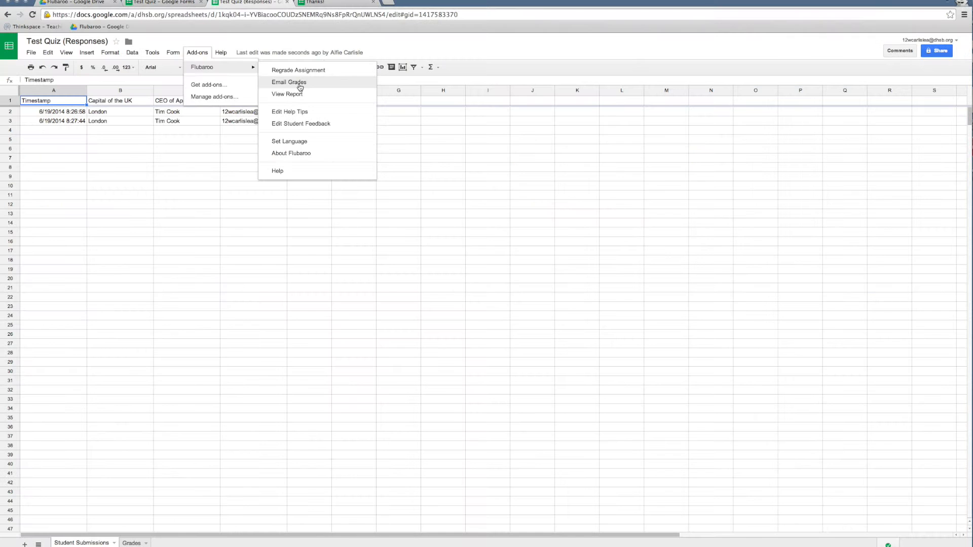
pyautogui.click(560, 243)
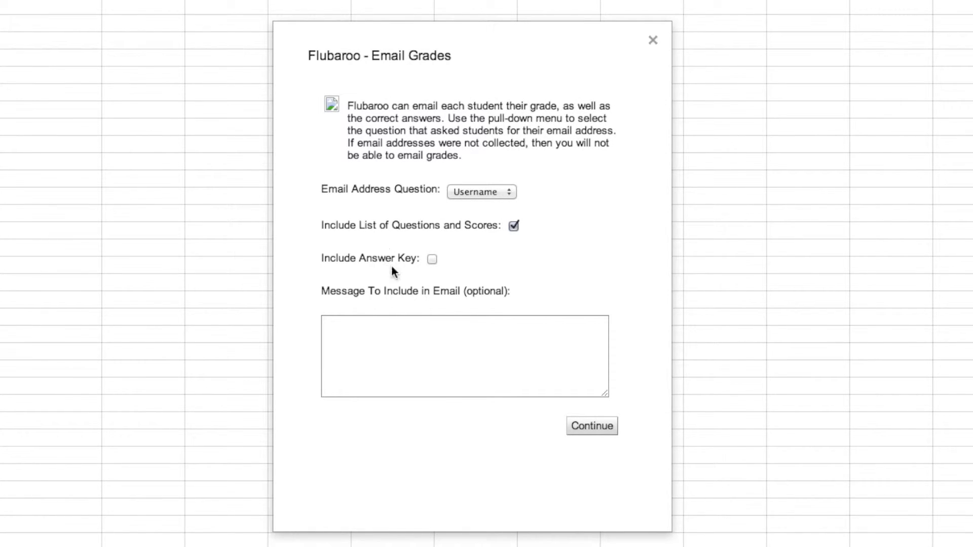
pyautogui.click(391, 349)
pyautogui.write('D')
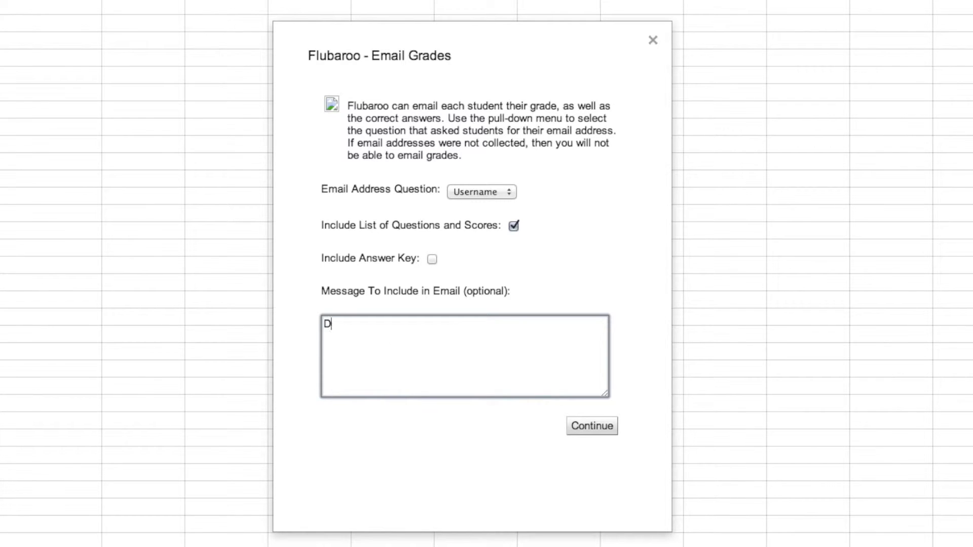
pyautogui.write('ear Class,')
pyautogui.press('Return')
pyautogui.write('Well done')
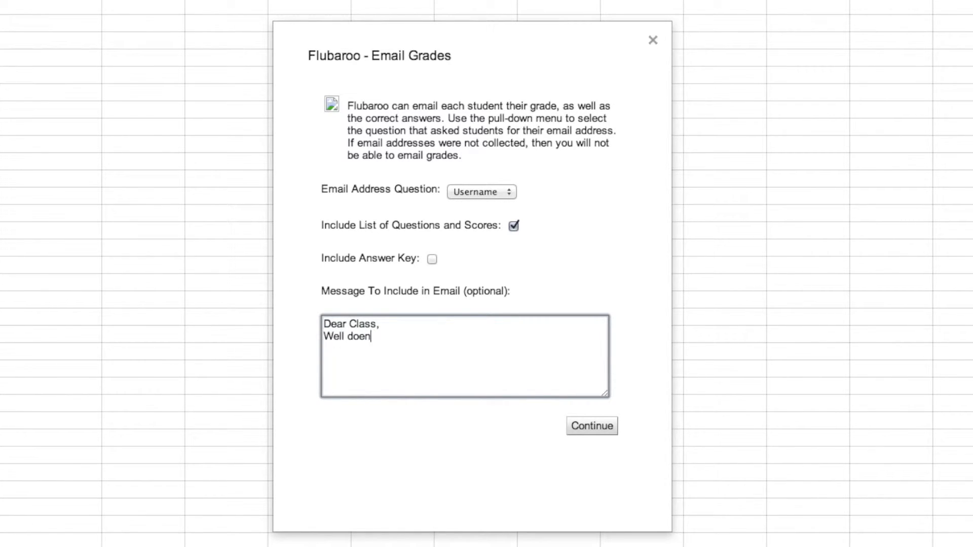
pyautogui.write(' for taking the')
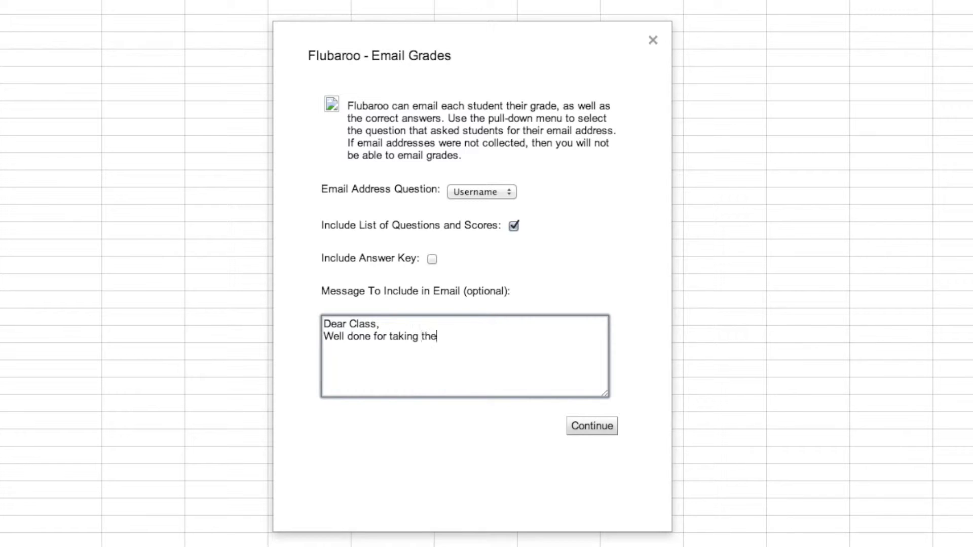
pyautogui.write(' example test, here are you')
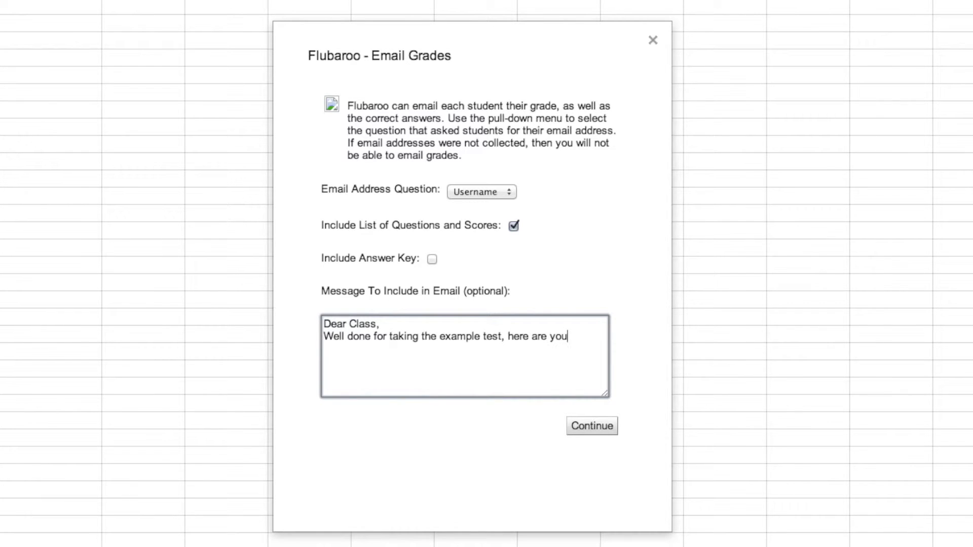
pyautogui.write('r scores')
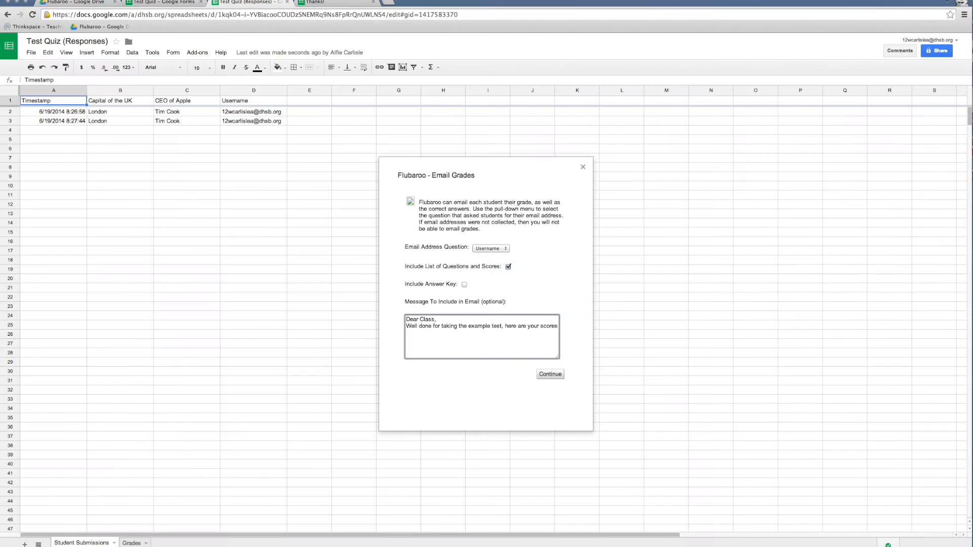
pyautogui.write('.')
# Step: Send the grade email to the students and dismiss the notification
pyautogui.click(550, 374)
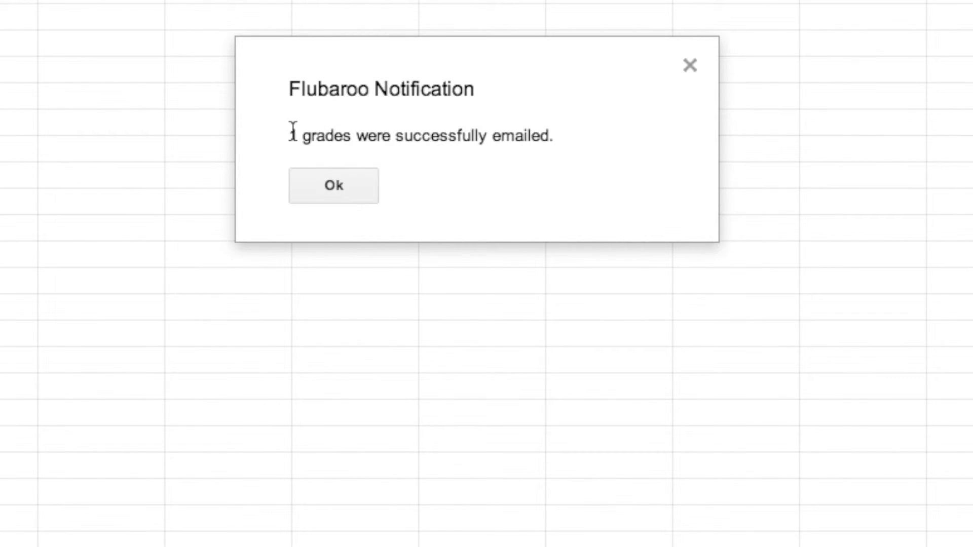
pyautogui.moveTo(289, 134); pyautogui.dragTo(347, 152)
pyautogui.click(342, 184)
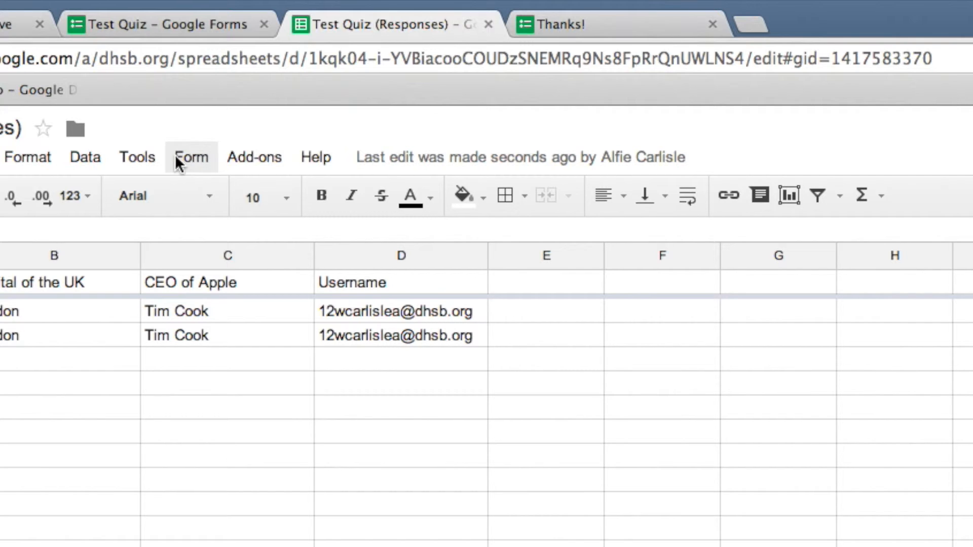
# Step: Examine Flubaroo's grading report for the quiz and close it
pyautogui.click(195, 52)
pyautogui.moveTo(200, 68)
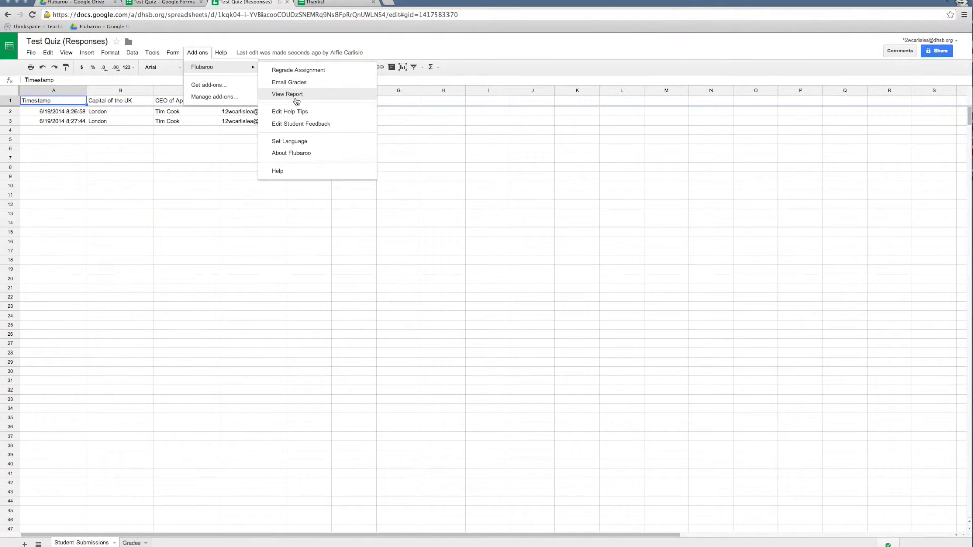
pyautogui.click(507, 274)
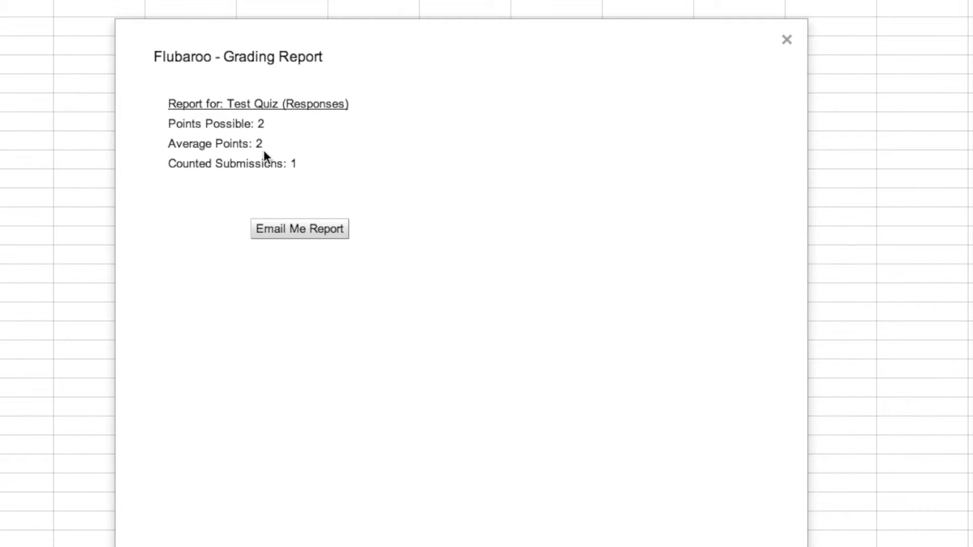
pyautogui.click(786, 40)
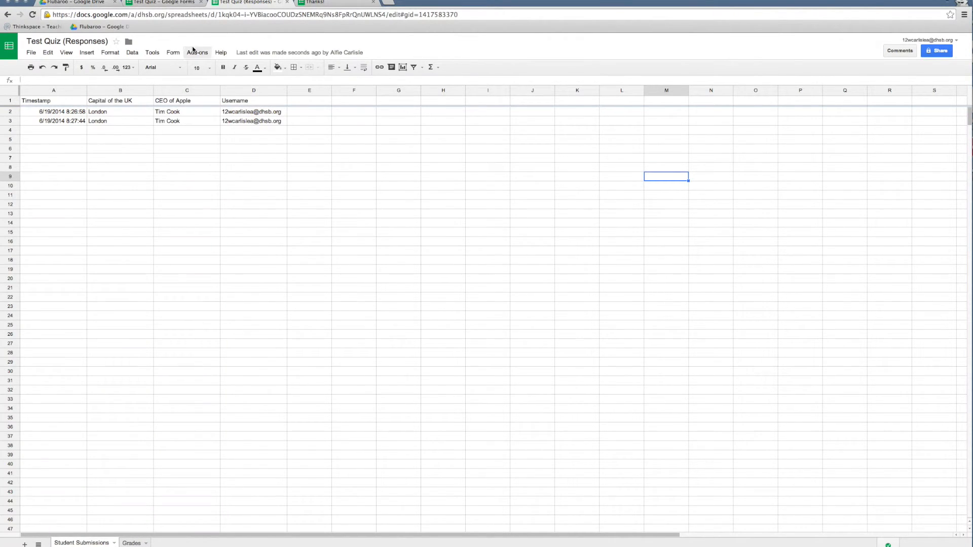
# Step: Show the optional student feedback column in the Grades sheet with Flubaroo's Edit Student Feedback command
pyautogui.click(195, 51)
pyautogui.moveTo(208, 67)
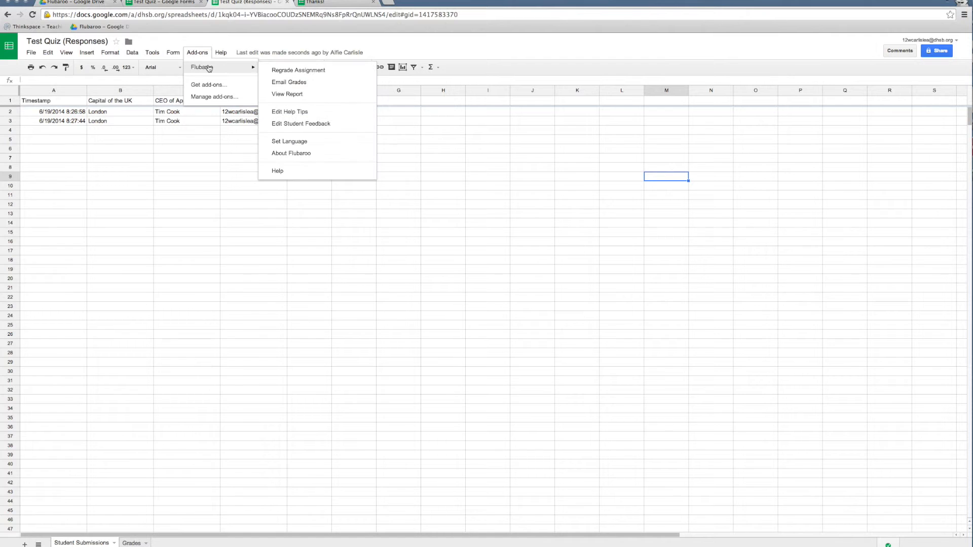
pyautogui.click(297, 124)
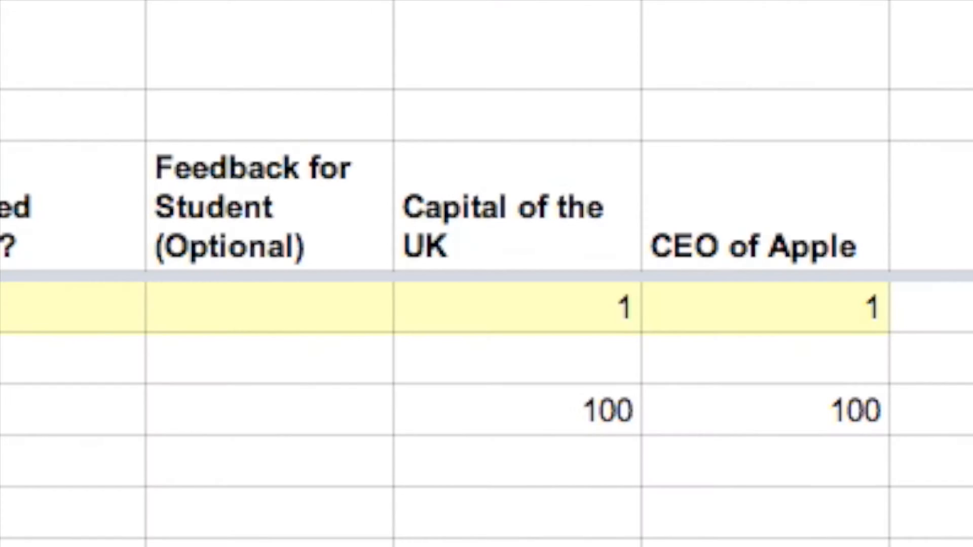
# Step: Enter the student's feedback as "Great work on the test", followed by a comma, the student's first name, a full stop and "Full marks!"
pyautogui.click(259, 312)
pyautogui.write('Gte')
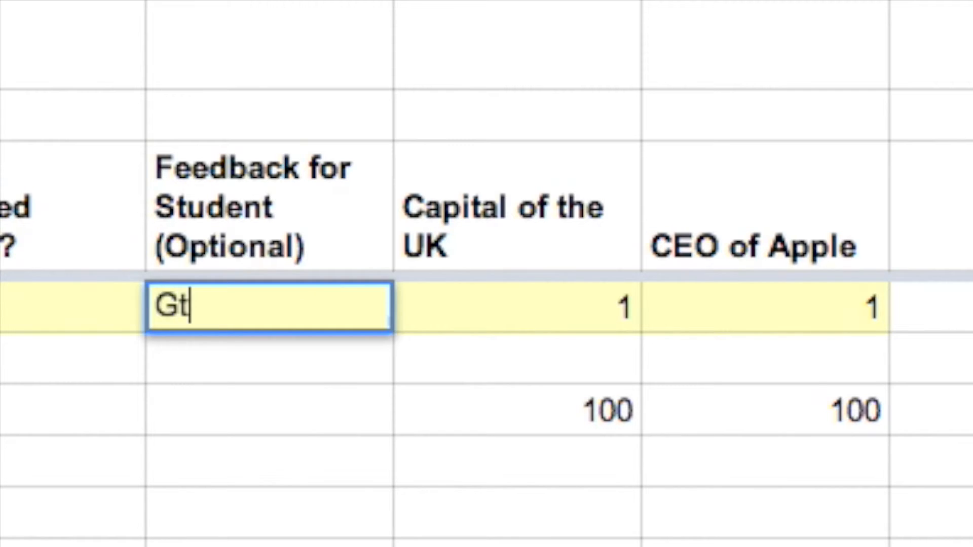
pyautogui.press('BackSpace')
pyautogui.press('BackSpace')
pyautogui.write('reat work o')
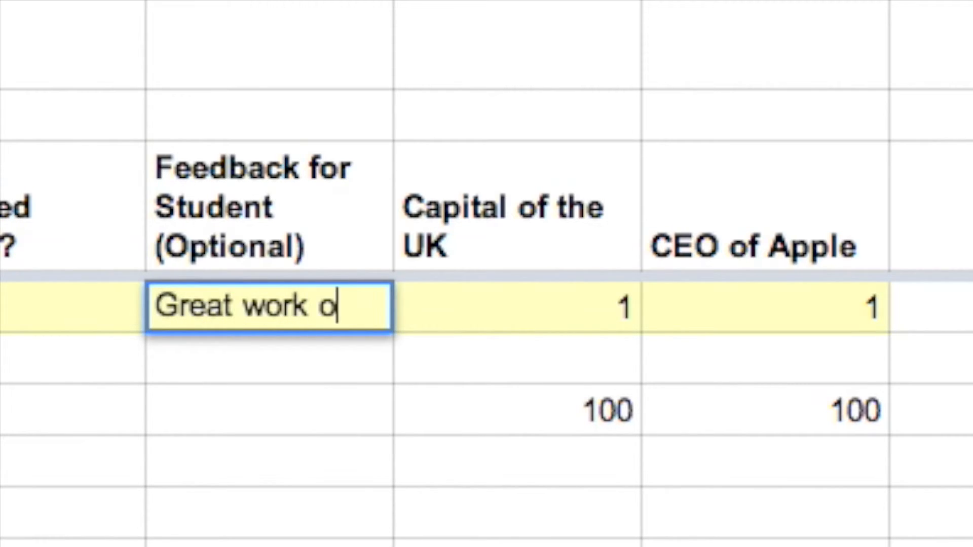
pyautogui.write('n the test, Al;f')
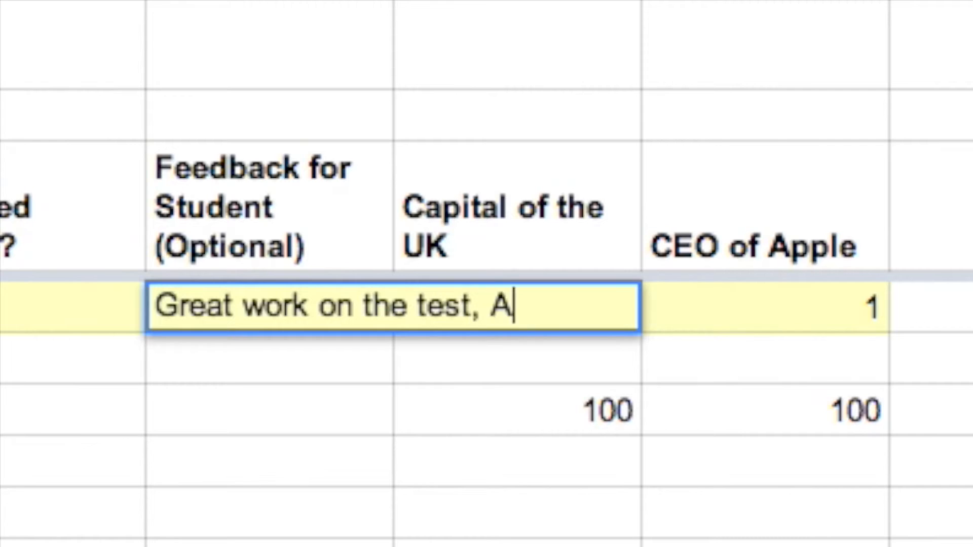
pyautogui.press('BackSpace')
pyautogui.press('BackSpace')
pyautogui.write('fie. ')
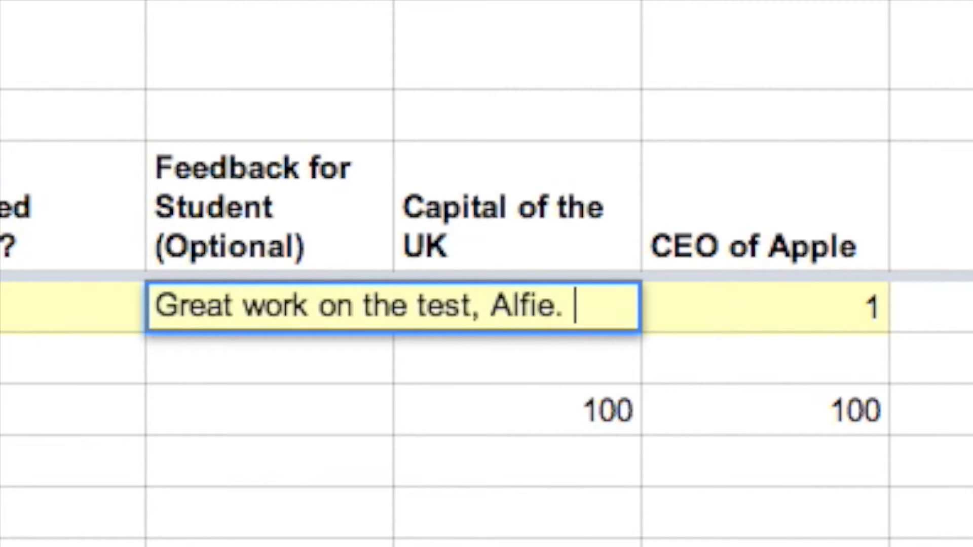
pyautogui.write('Full marks!')
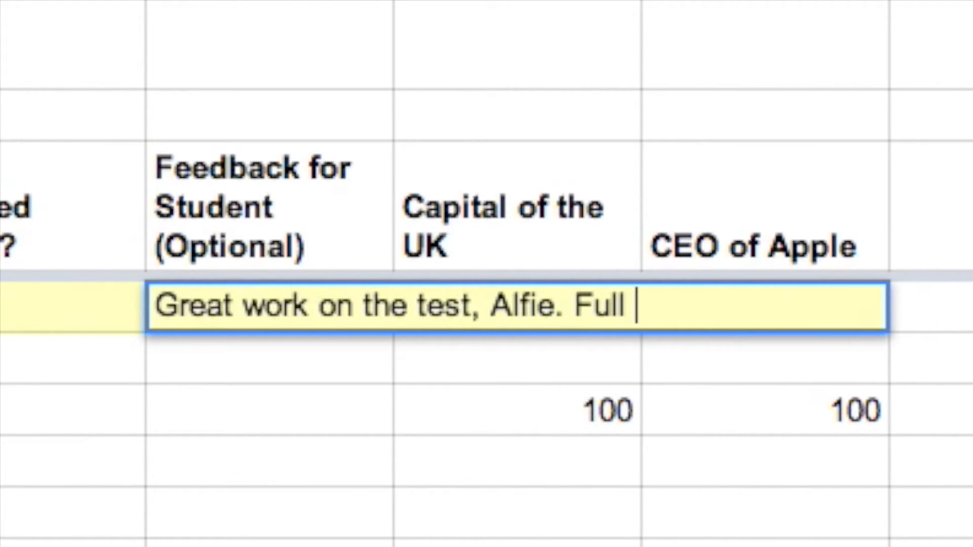
pyautogui.press('Return')
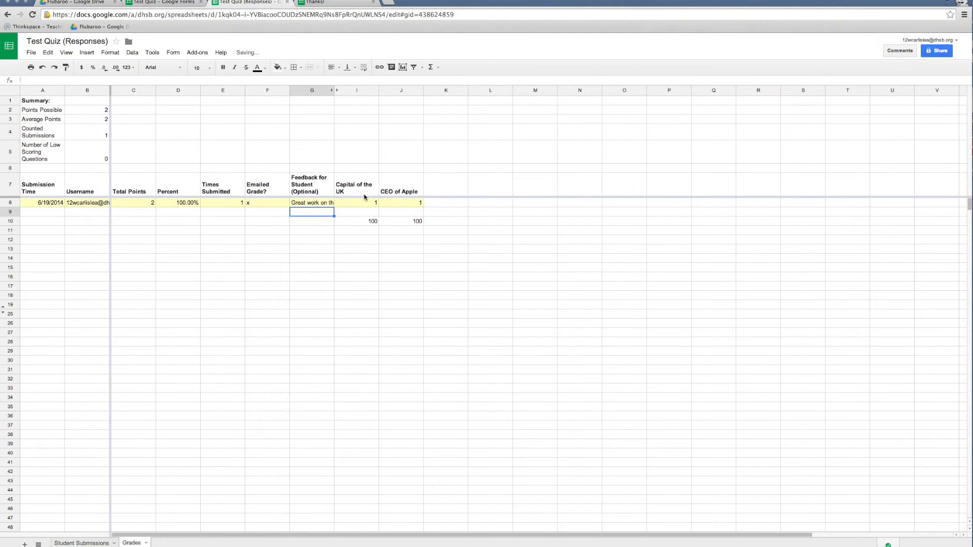
pyautogui.click(198, 52)
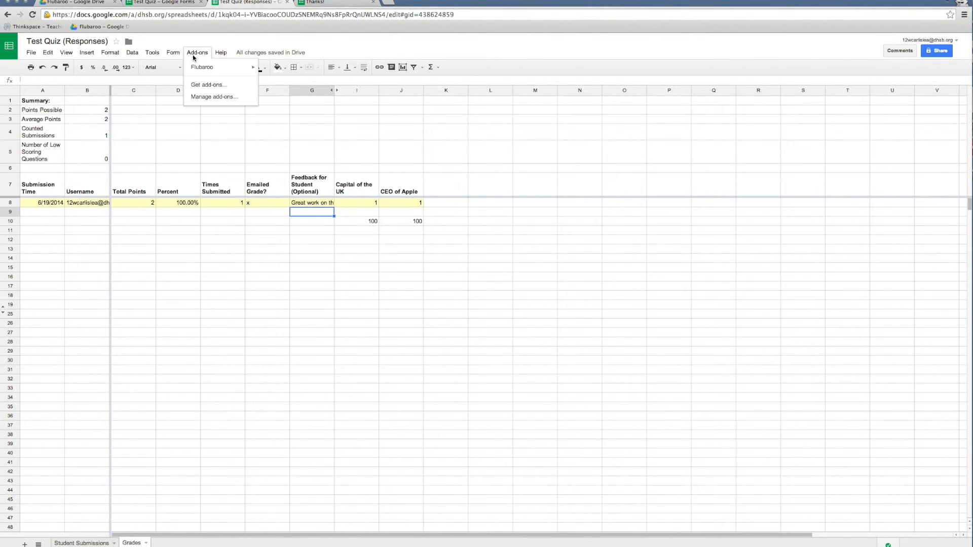
pyautogui.moveTo(203, 67)
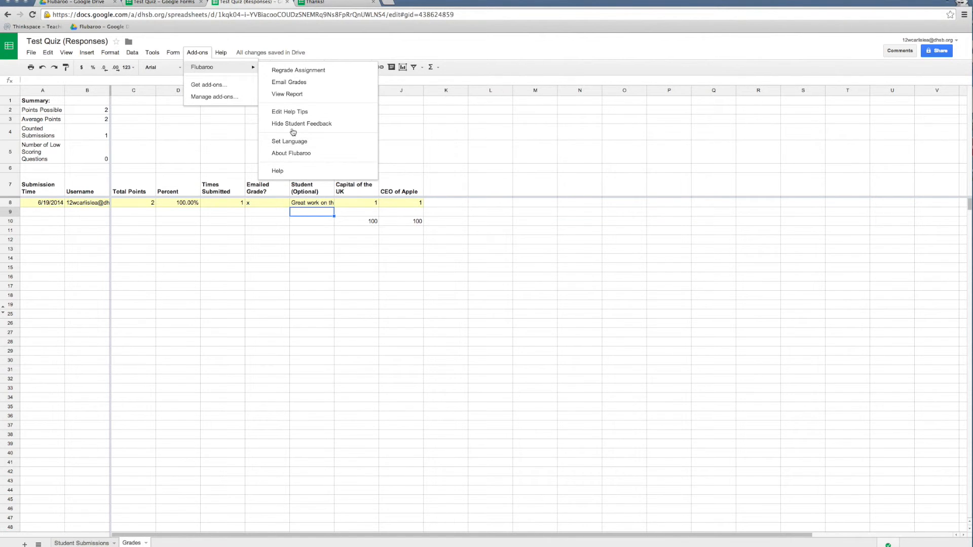
pyautogui.click(293, 112)
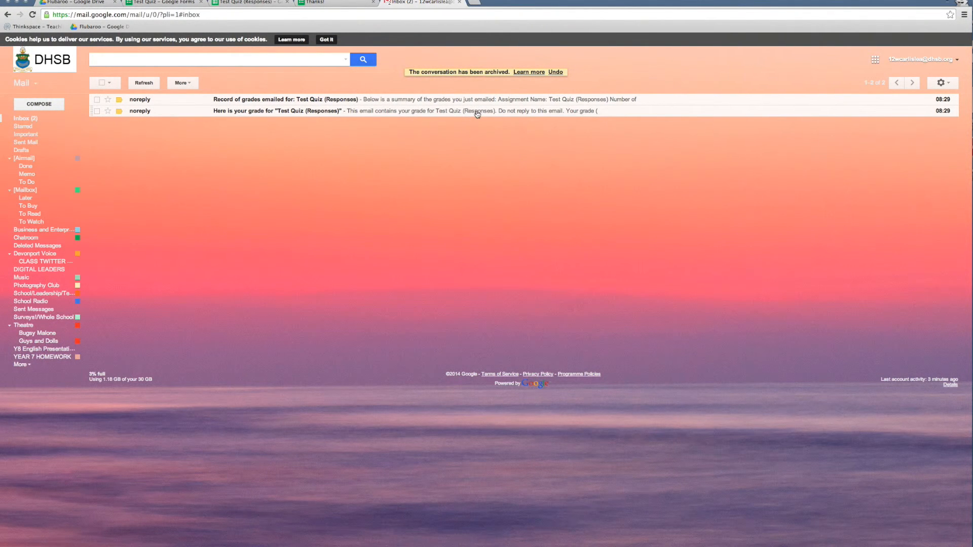
# Step: In Gmail, read and archive the student grade email, and open the record of grades emailed for Test Quiz (Responses)
pyautogui.click(477, 112)
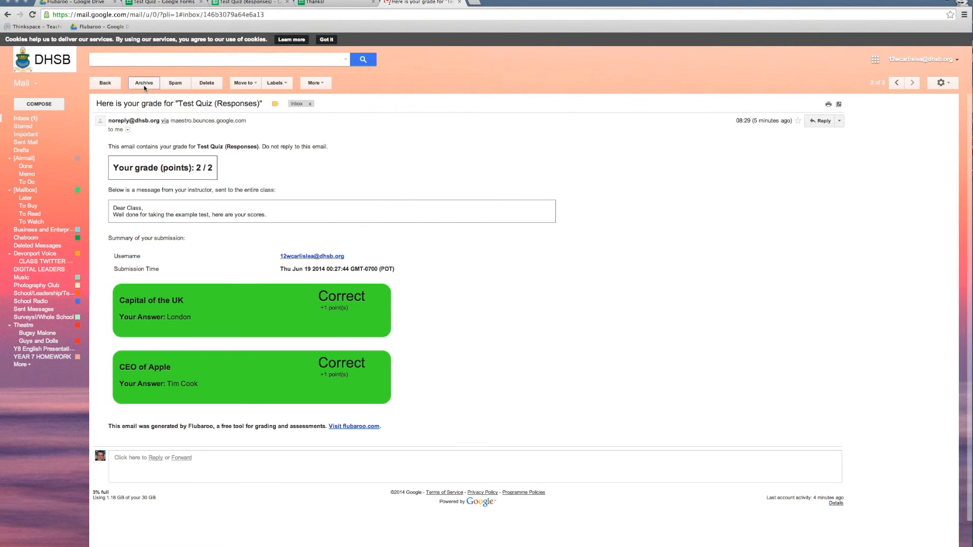
pyautogui.click(144, 82)
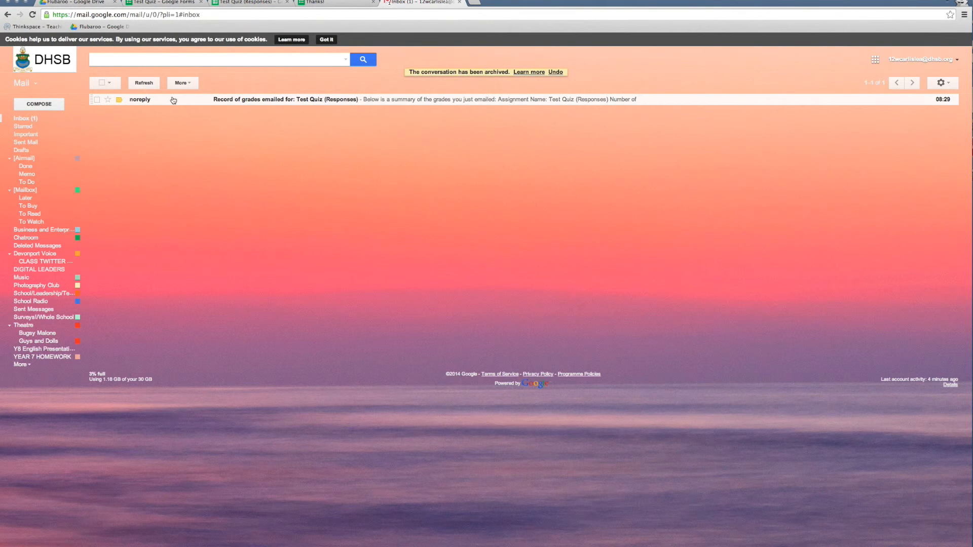
pyautogui.click(187, 100)
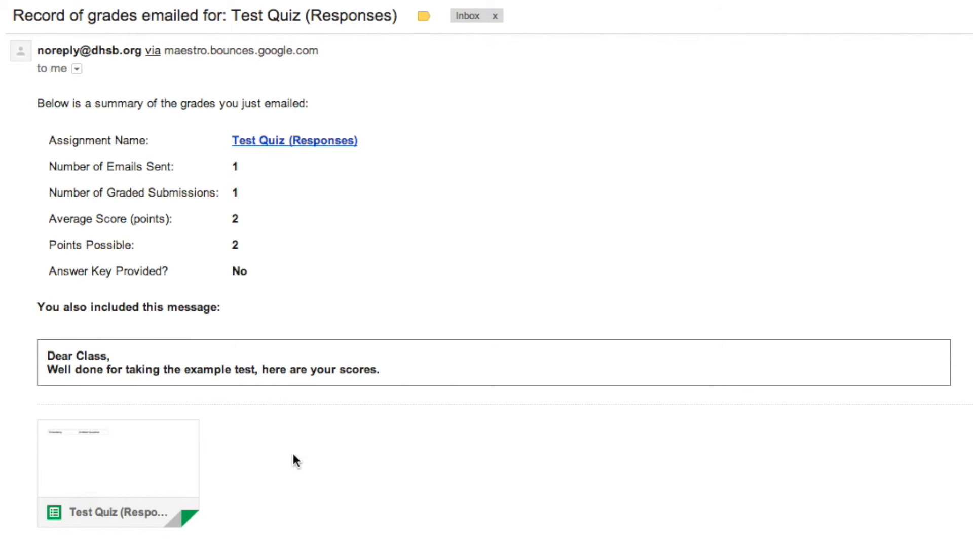
pyautogui.moveTo(163, 460)
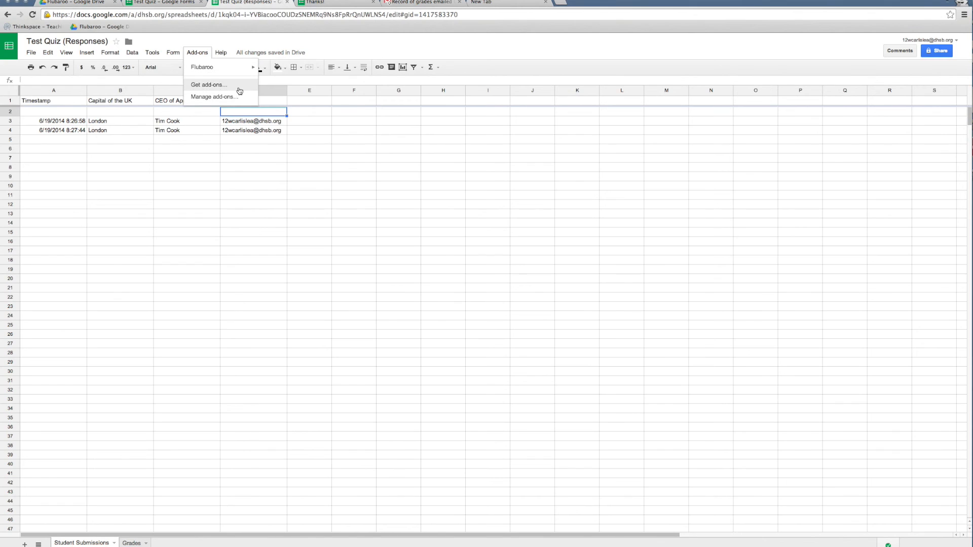
# Step: Back in the Test Quiz (Responses) spreadsheet, search the add-on store for "Flubaroo" and open its listing
pyautogui.click(239, 90)
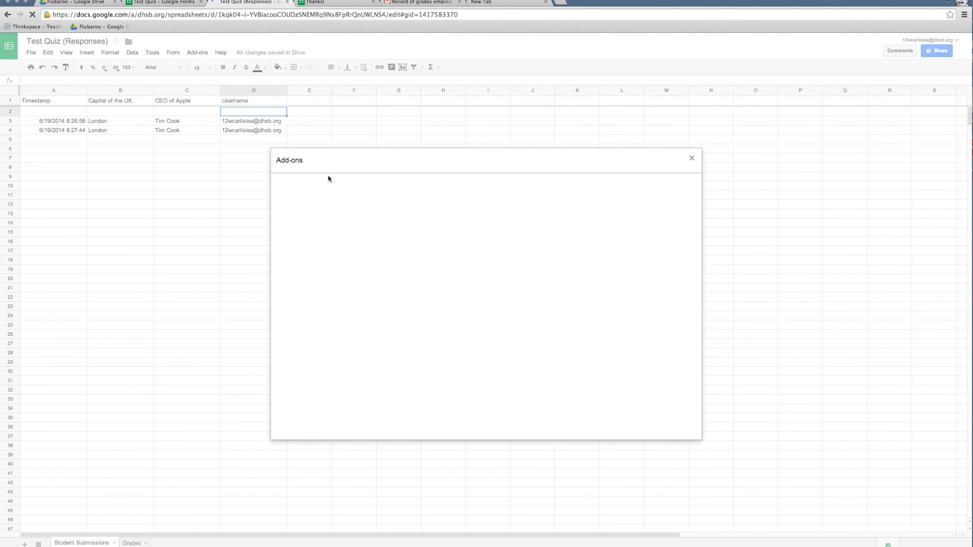
pyautogui.write('F')
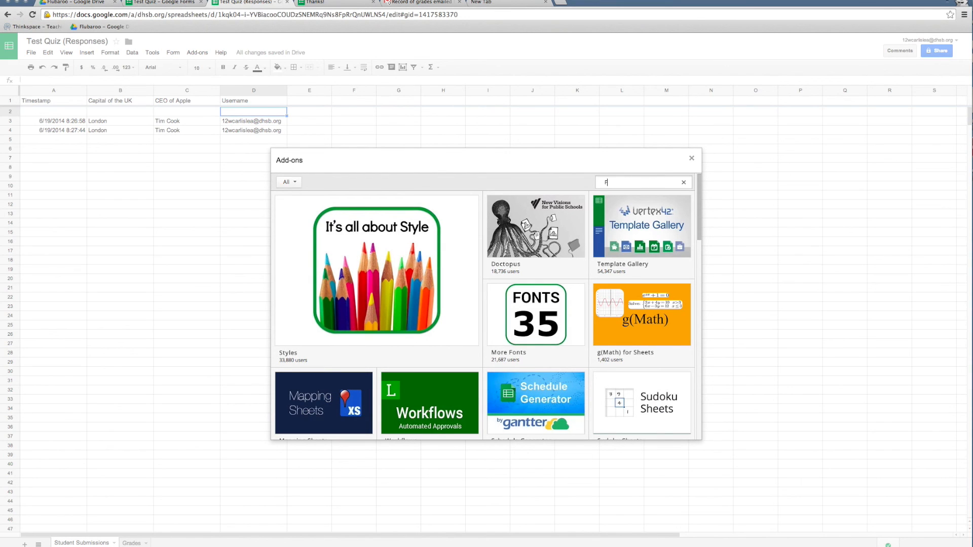
pyautogui.write('lubaroo')
pyautogui.press('Return')
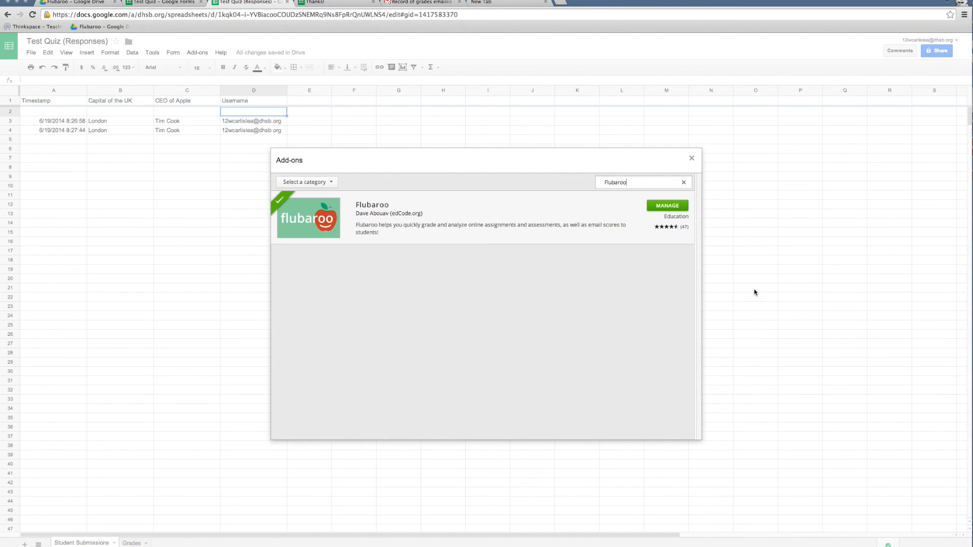
pyautogui.click(538, 238)
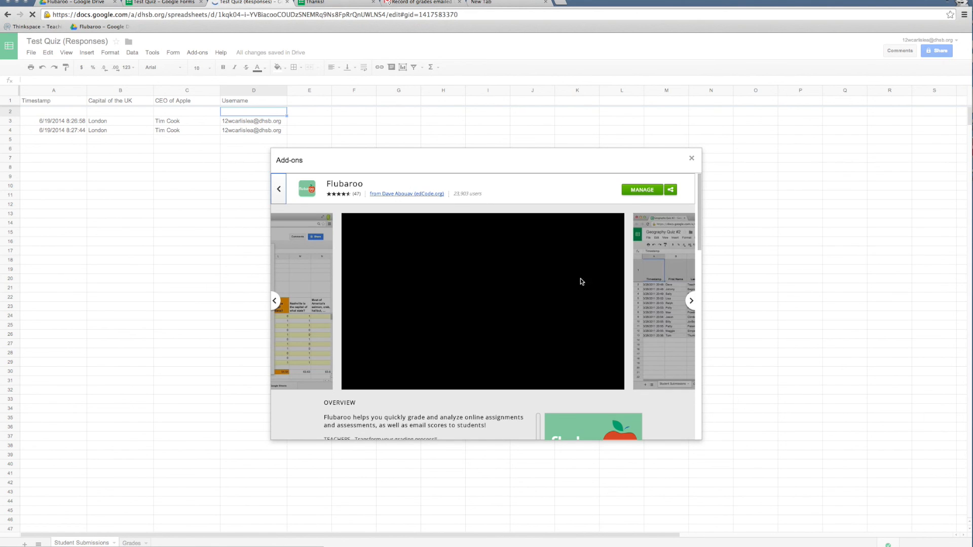
# Step: Browse the preview images on the Flubaroo add-on's listing
pyautogui.moveTo(699, 222); pyautogui.dragTo(700, 226)
pyautogui.click(691, 292)
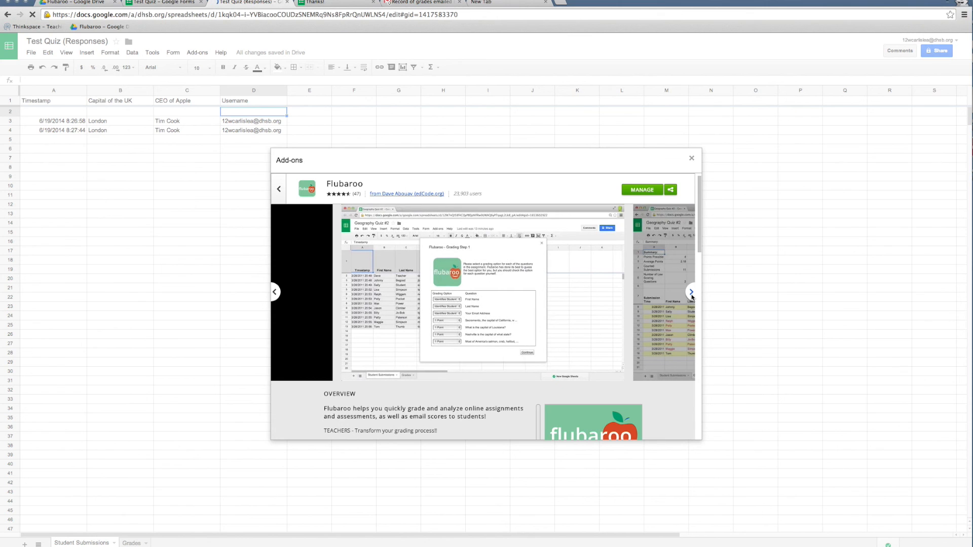
pyautogui.click(691, 292)
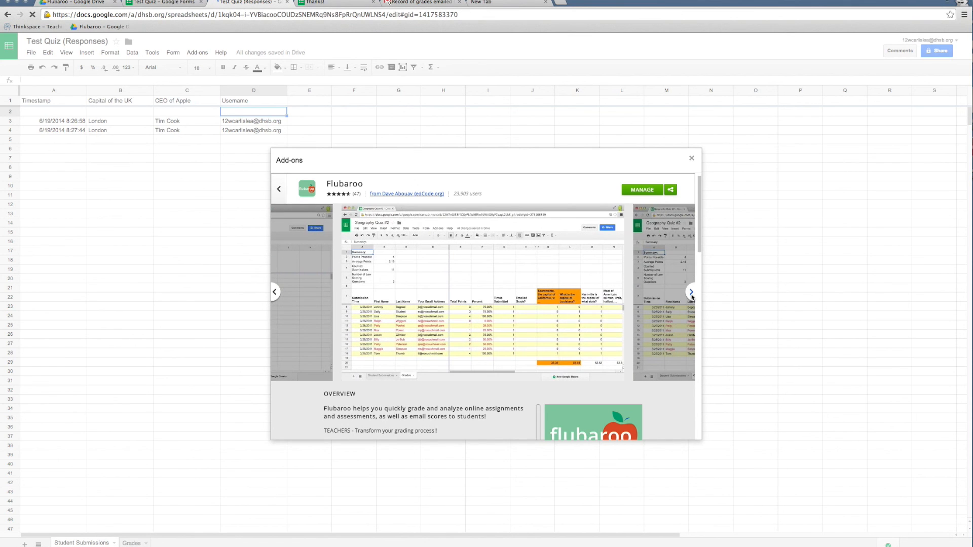
pyautogui.click(691, 292)
pyautogui.click(691, 292)
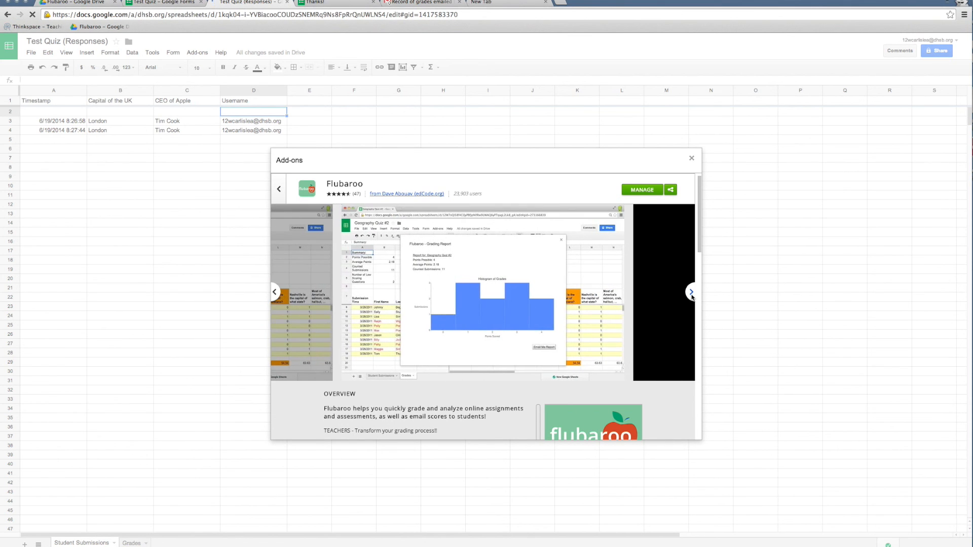
pyautogui.click(691, 292)
pyautogui.click(691, 293)
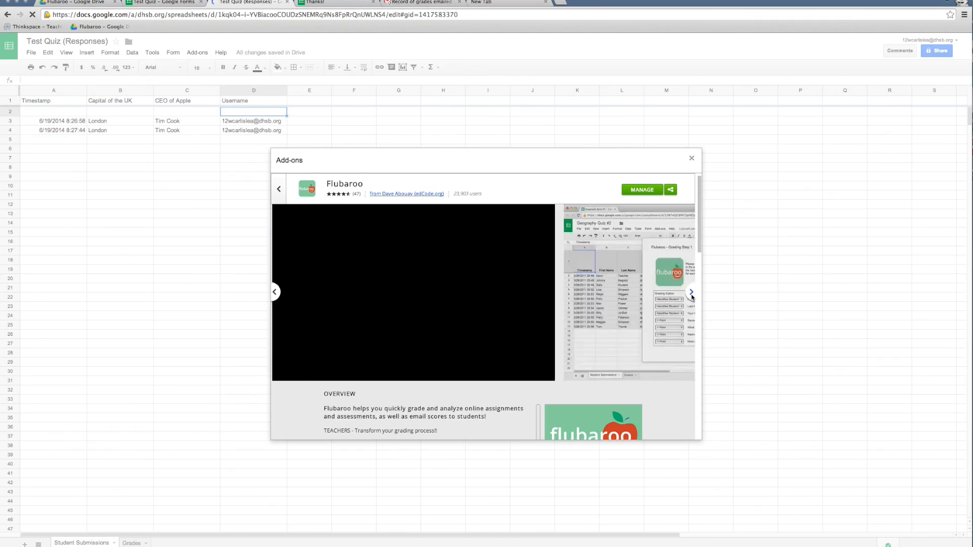